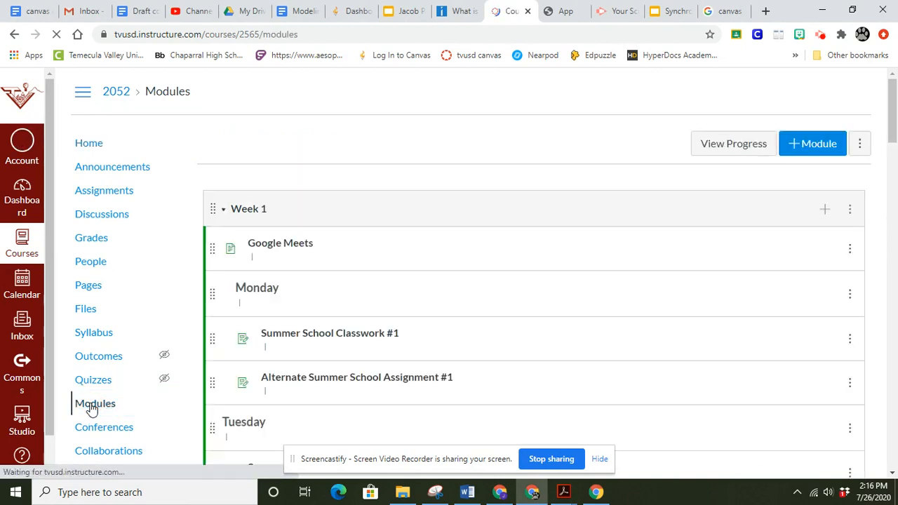
{"action": "left_click", "coordinate": [240, 212]}
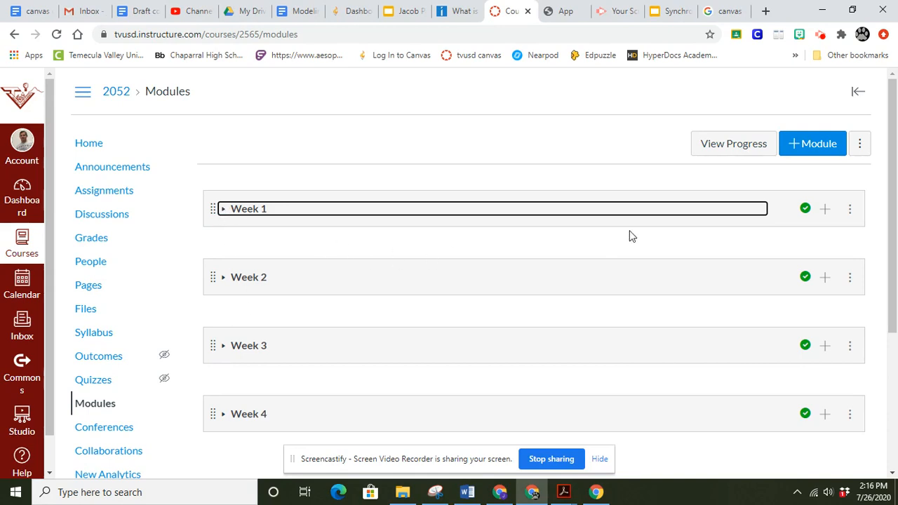
{"action": "left_click", "coordinate": [824, 211]}
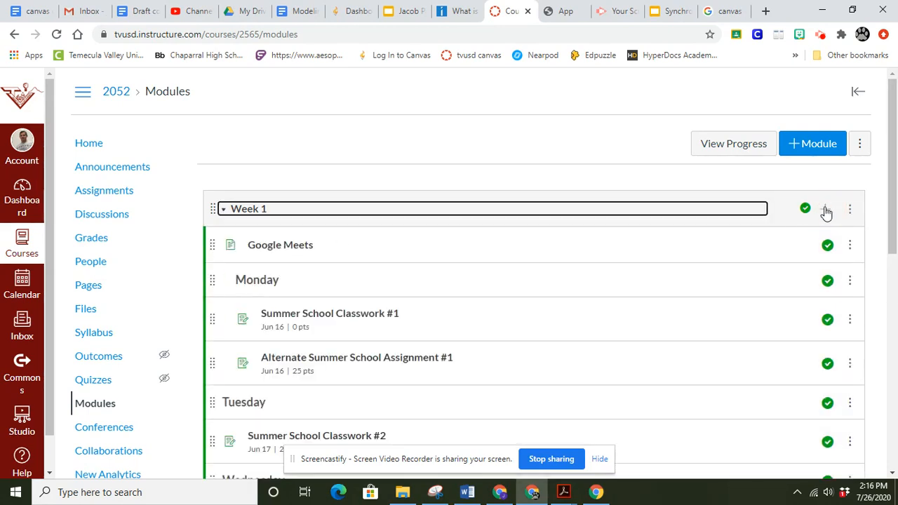
{"action": "left_click", "coordinate": [825, 210]}
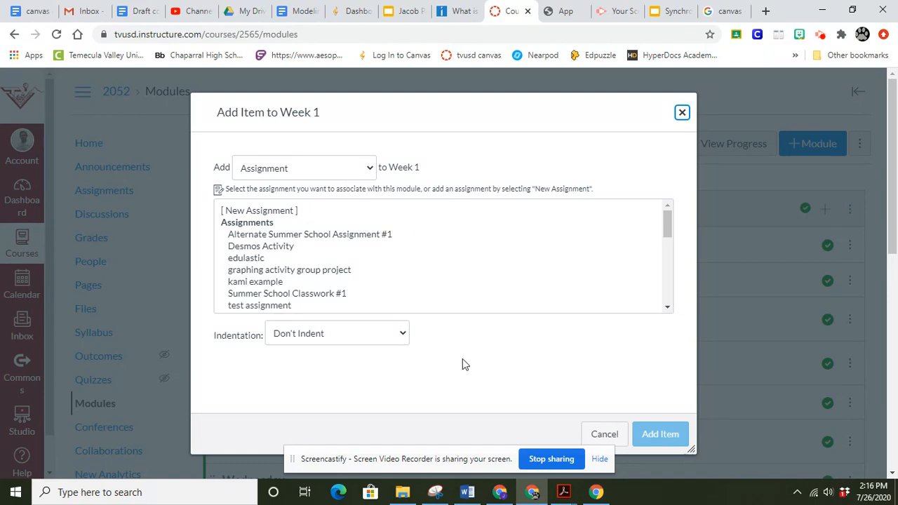
{"action": "left_click", "coordinate": [604, 434]}
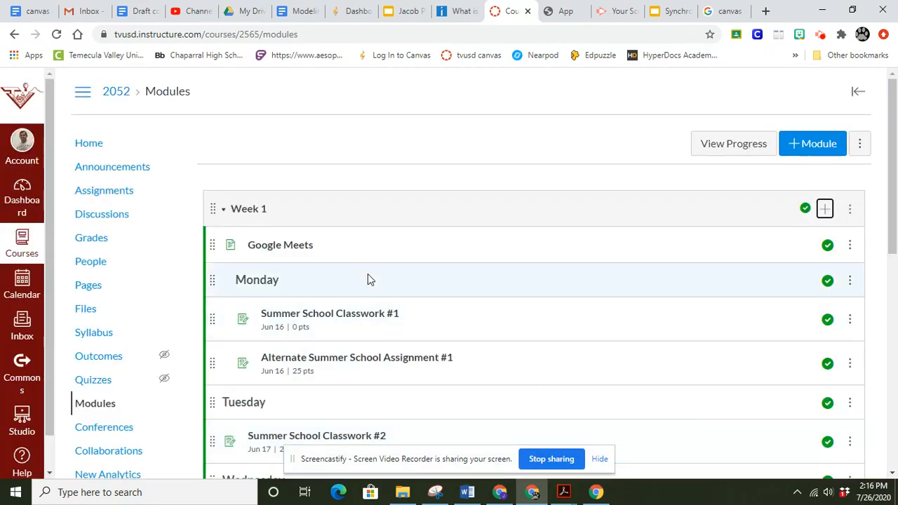
Step: Create a new assignment in the course and name it "Group Assignment #1"
{"action": "left_click", "coordinate": [91, 195]}
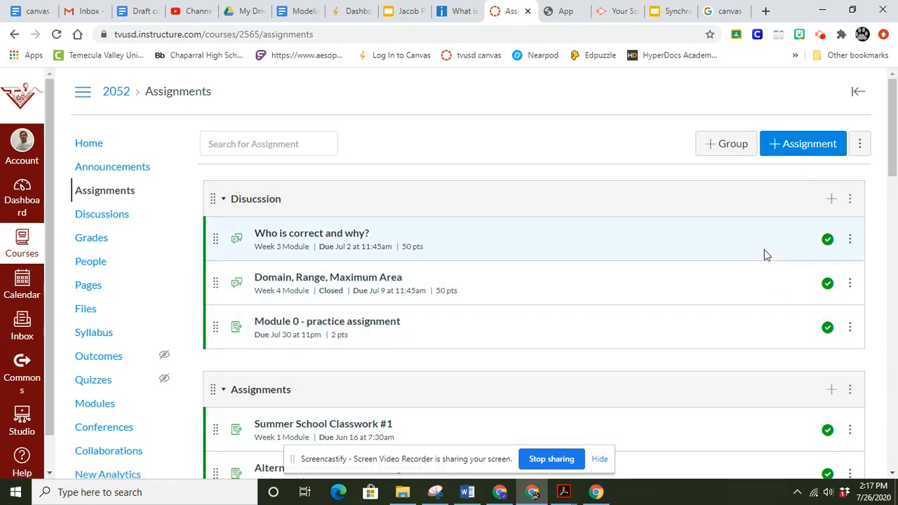
{"action": "left_click", "coordinate": [774, 149]}
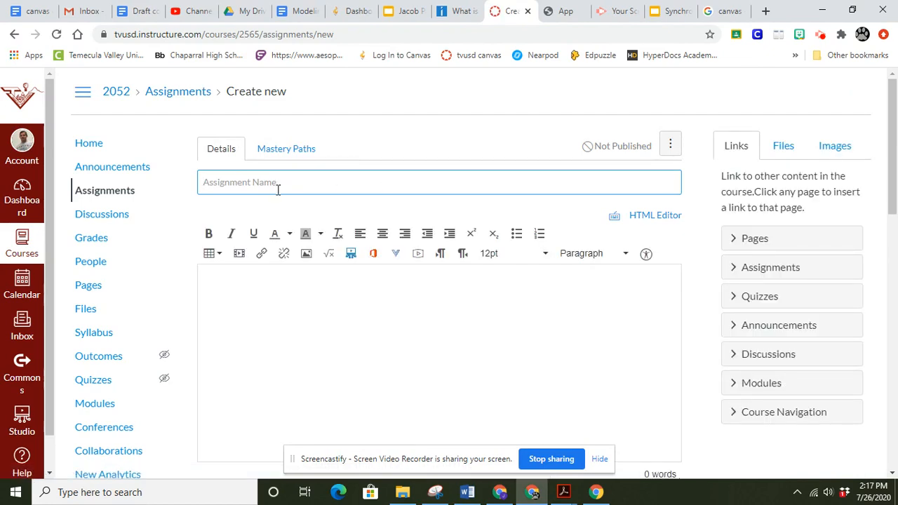
{"action": "type", "text": "Grou"}
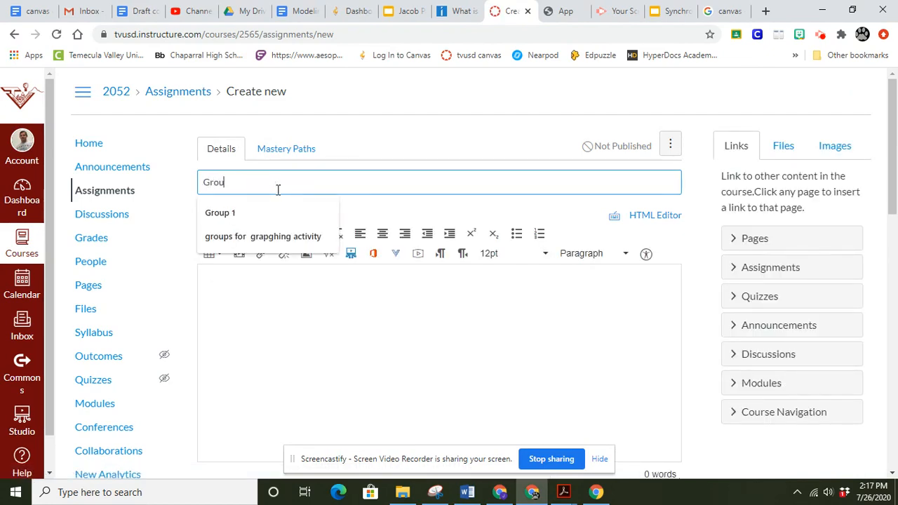
{"action": "type", "text": "p A"}
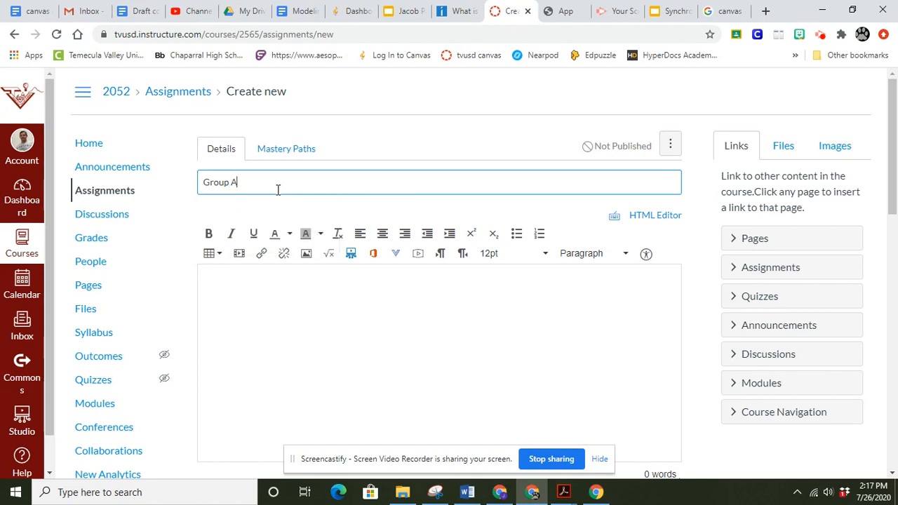
{"action": "type", "text": "ssignment #1"}
Step: Write "Step 1: Open Google Doc" as the first line of the assignment description
{"action": "left_click_drag", "start_coordinate": [894, 166], "coordinate": [894, 187]}
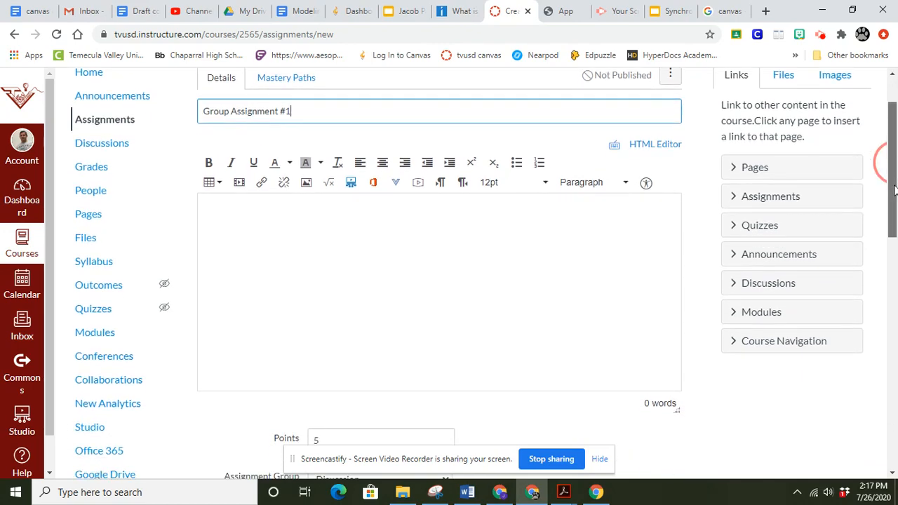
{"action": "left_click", "coordinate": [315, 217]}
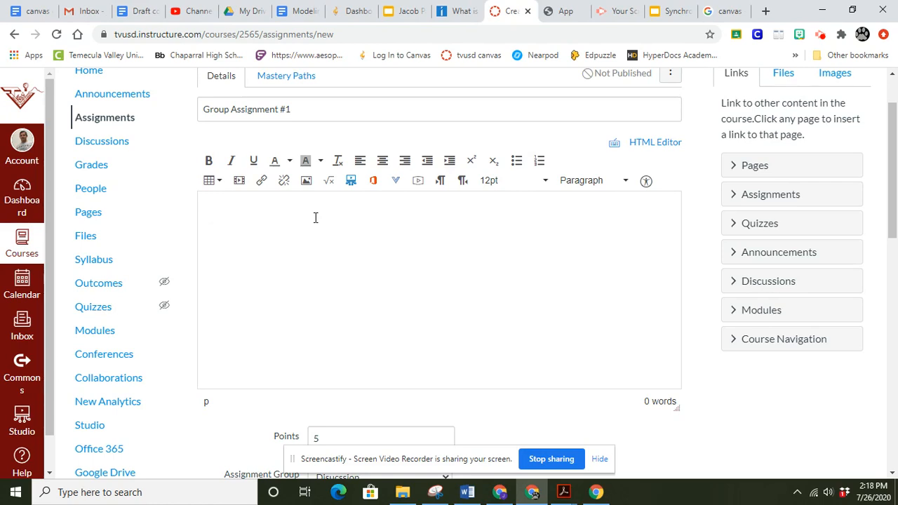
{"action": "type", "text": "Step 1: Open Google "}
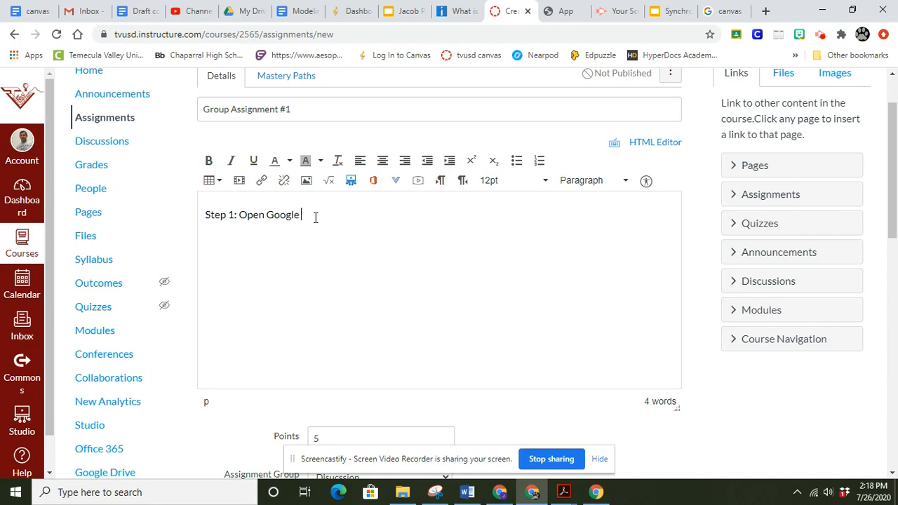
{"action": "type", "text": "Doc"}
Step: Start a website link on the words "Google Doc" and switch to the Modeling with Quadratics Business Application document in Google Docs
{"action": "left_click_drag", "start_coordinate": [267, 215], "coordinate": [320, 214]}
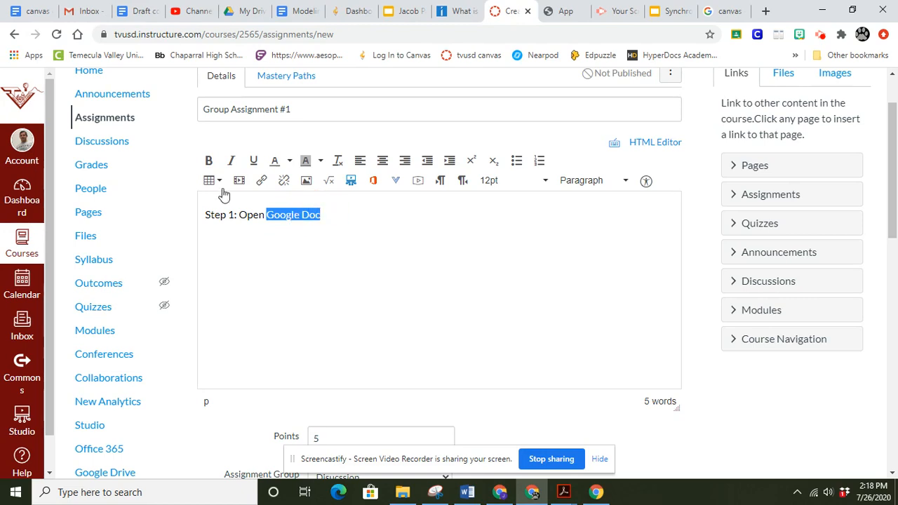
{"action": "left_click", "coordinate": [261, 180]}
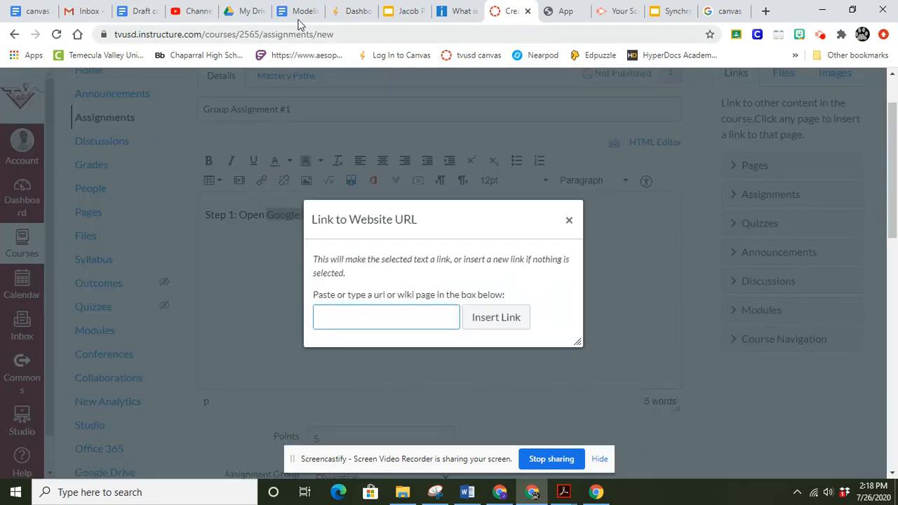
{"action": "left_click", "coordinate": [297, 10]}
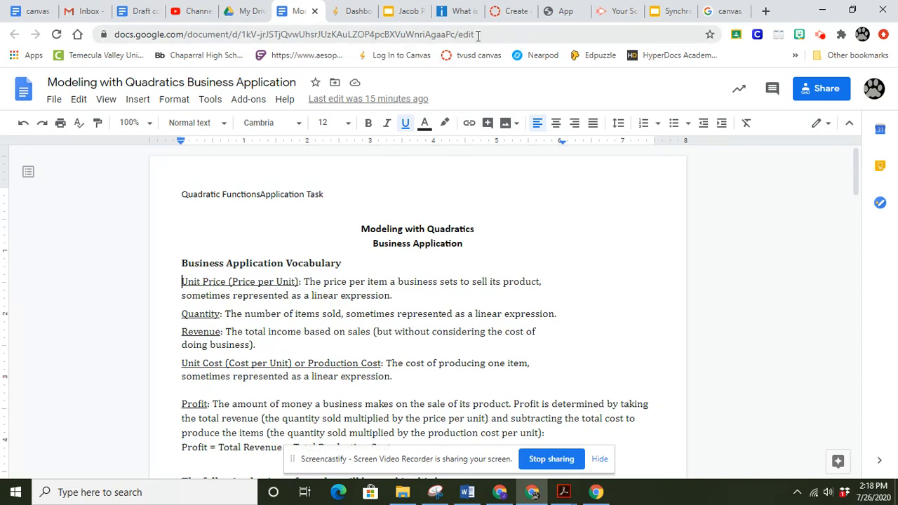
Step: Review who the document is shared with and its link access, leaving the sharing settings as they are
{"action": "left_click", "coordinate": [818, 90]}
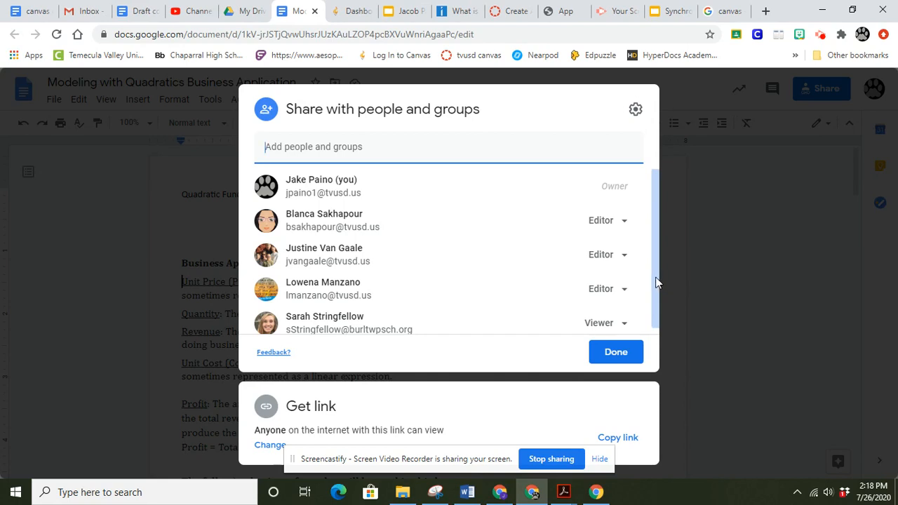
{"action": "left_click_drag", "start_coordinate": [655, 282], "coordinate": [657, 302]}
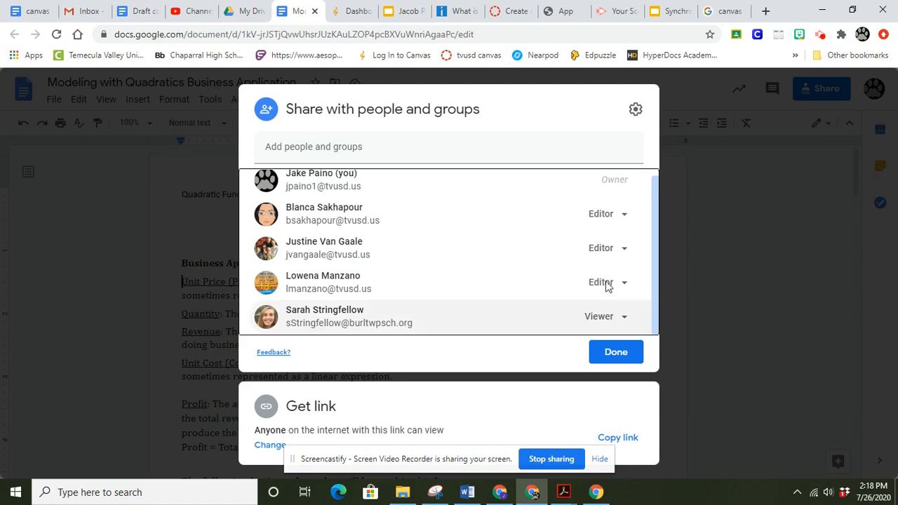
{"action": "left_click", "coordinate": [747, 243]}
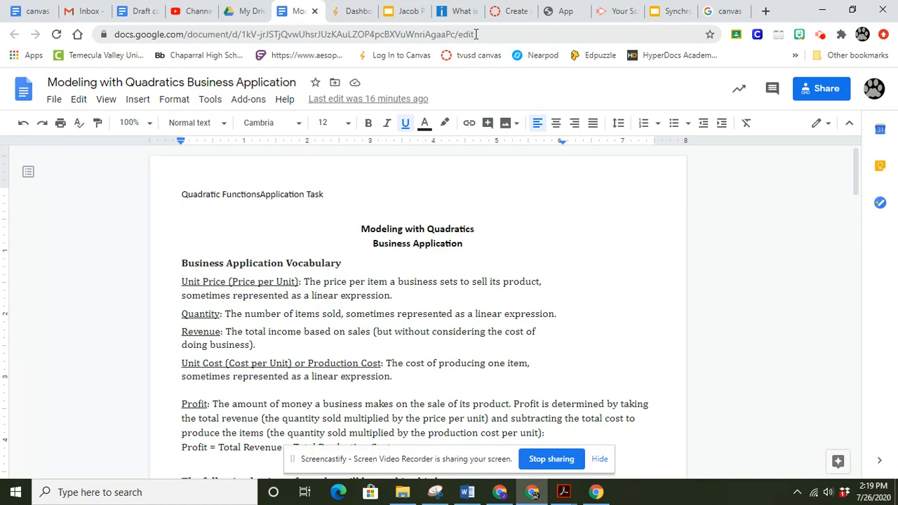
Step: Copy the document's full URL and insert it in Canvas as the link target for "Google Doc"
{"action": "left_click_drag", "start_coordinate": [476, 34], "coordinate": [117, 35]}
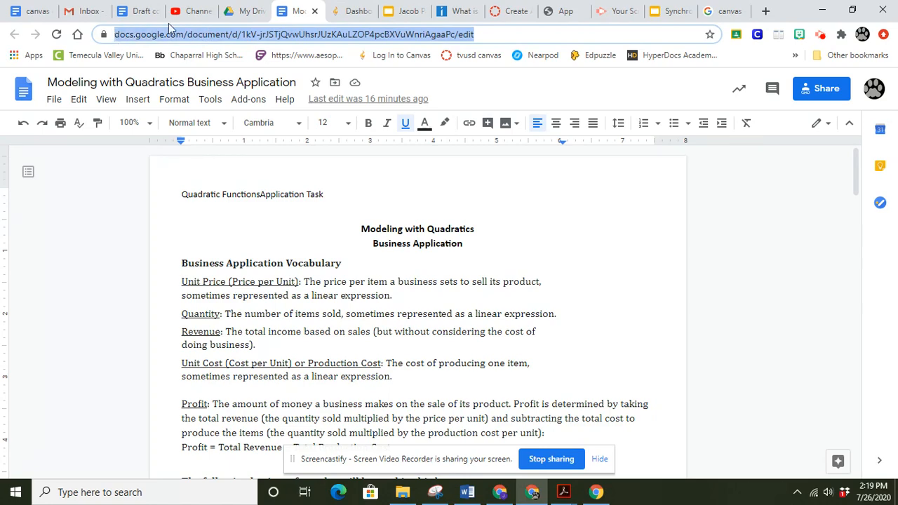
{"action": "left_click", "coordinate": [511, 11]}
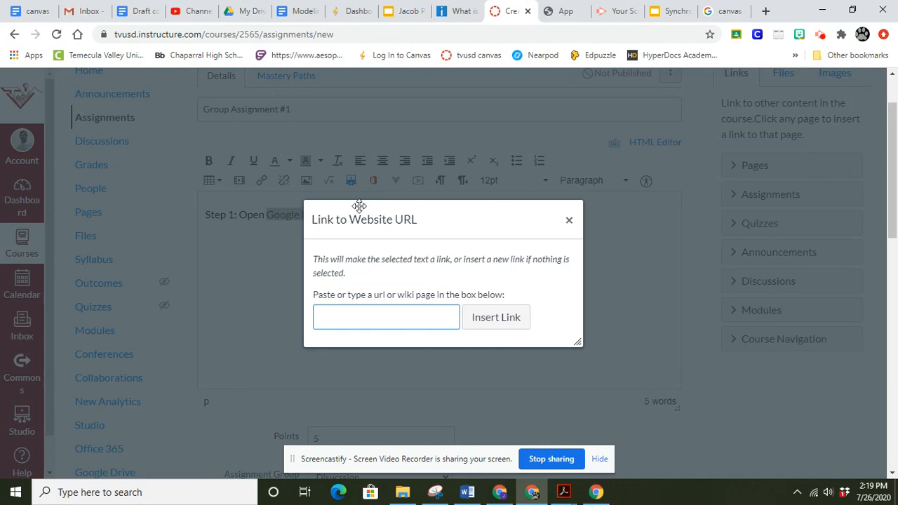
{"action": "key", "text": "ctrl+v"}
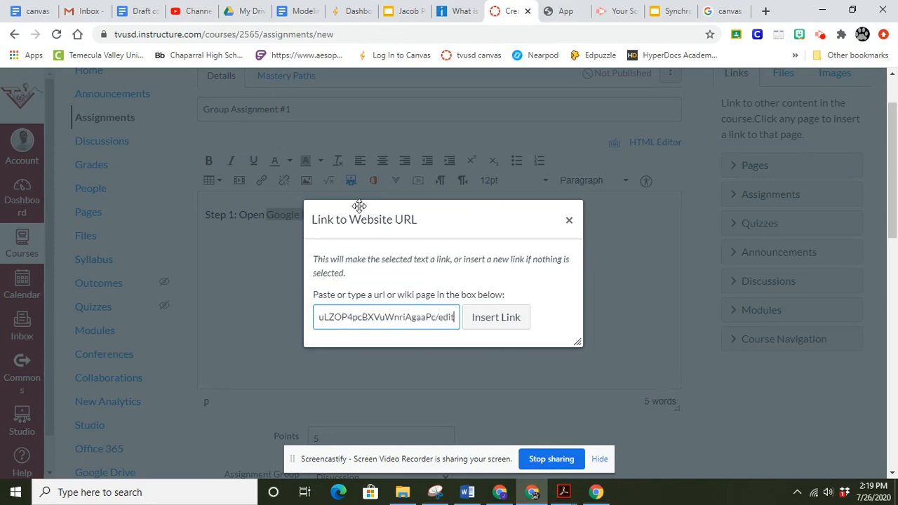
{"action": "left_click", "coordinate": [487, 320]}
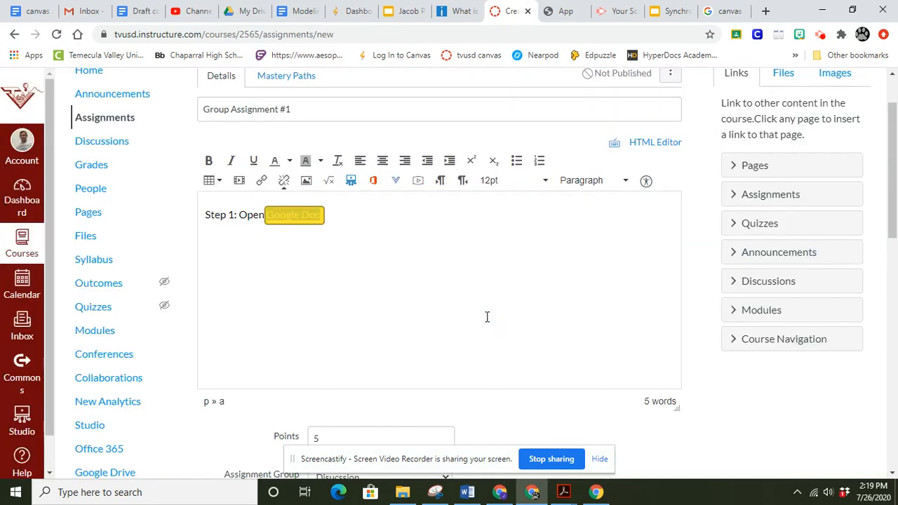
Step: Add the line "Step 2: Make a copy and share with everyone in your group" below Step 1
{"action": "left_click", "coordinate": [370, 223]}
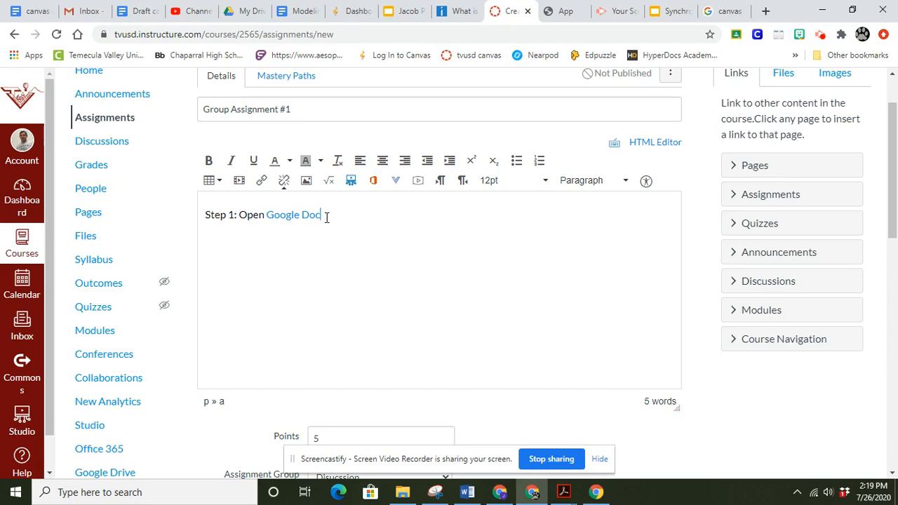
{"action": "type", "text": "Step 2: Make a"}
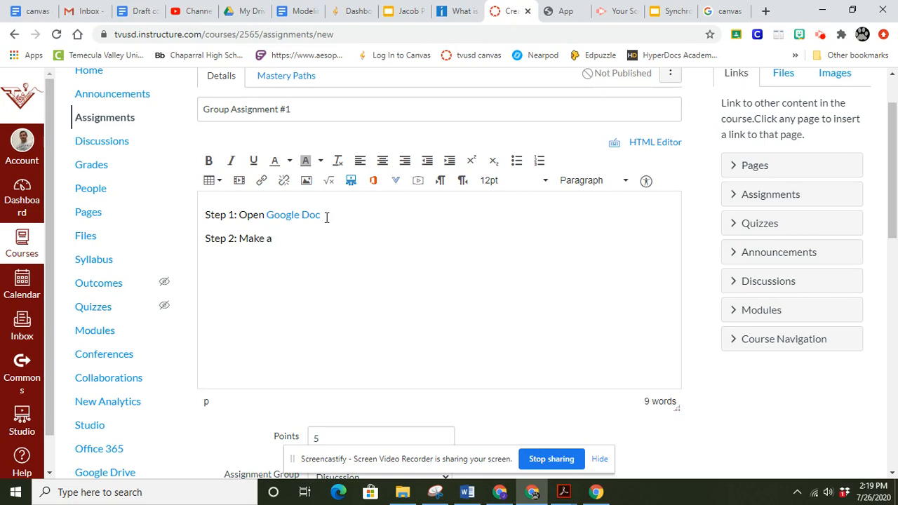
{"action": "type", "text": " copy and share with "}
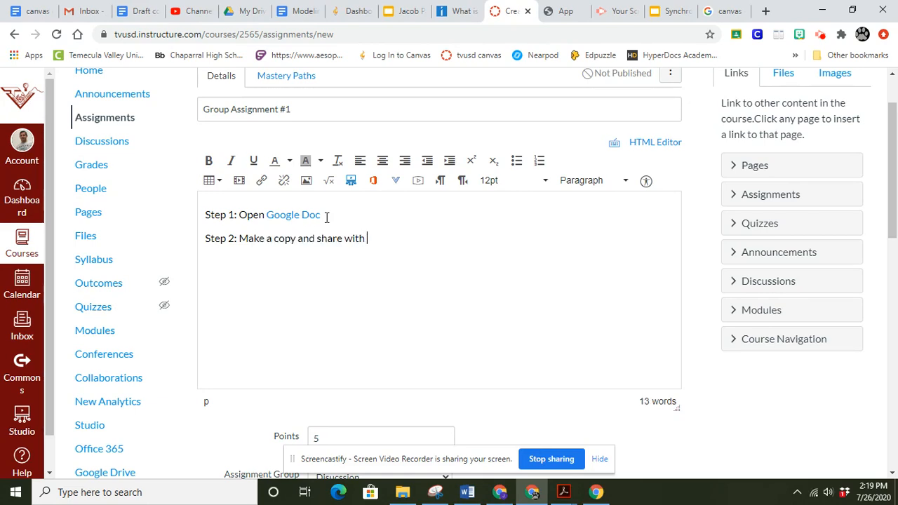
{"action": "type", "text": "everyone in your group"}
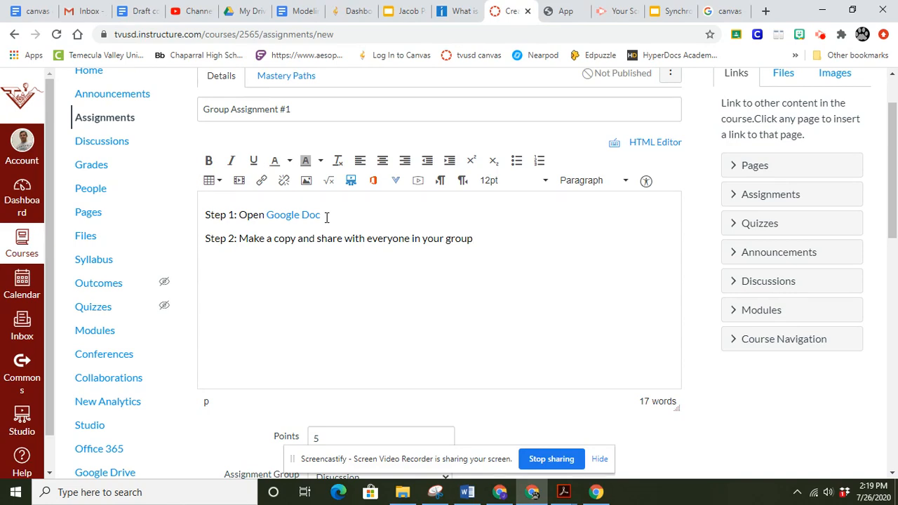
Step: Append "(pick one person in your group to do this)" to the end of the Step 2 line
{"action": "left_click", "coordinate": [482, 239]}
{"action": "type", "text": "o"}
{"action": "type", "text": "ne person "}
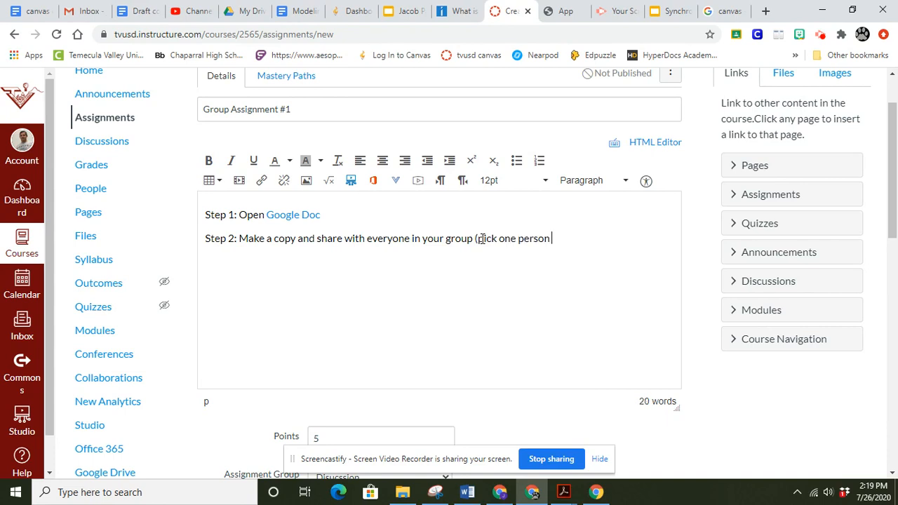
{"action": "type", "text": "in your group to d"}
{"action": "key", "text": "BackSpace"}
{"action": "type", "text": "to do thi"}
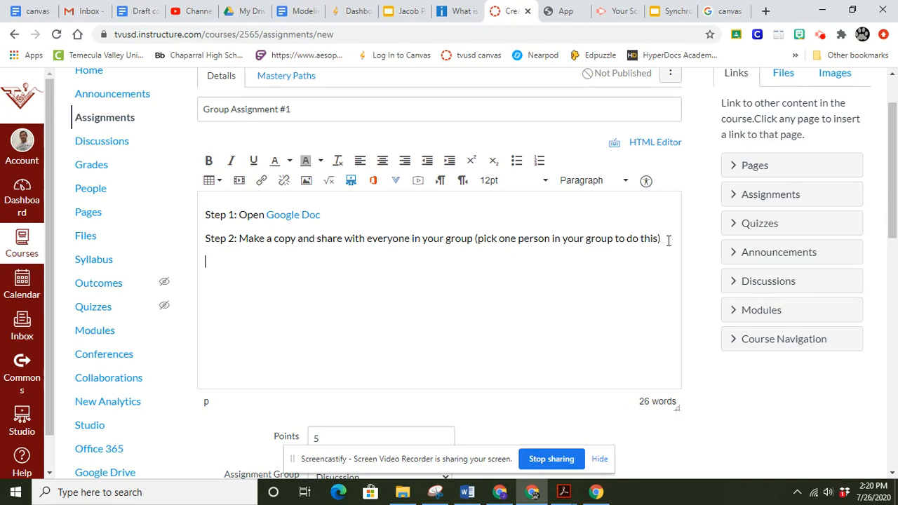
Step: Add the line "Step 3: Complete all questions" to the assignment description
{"action": "type", "text": "Step 3: Complete all "}
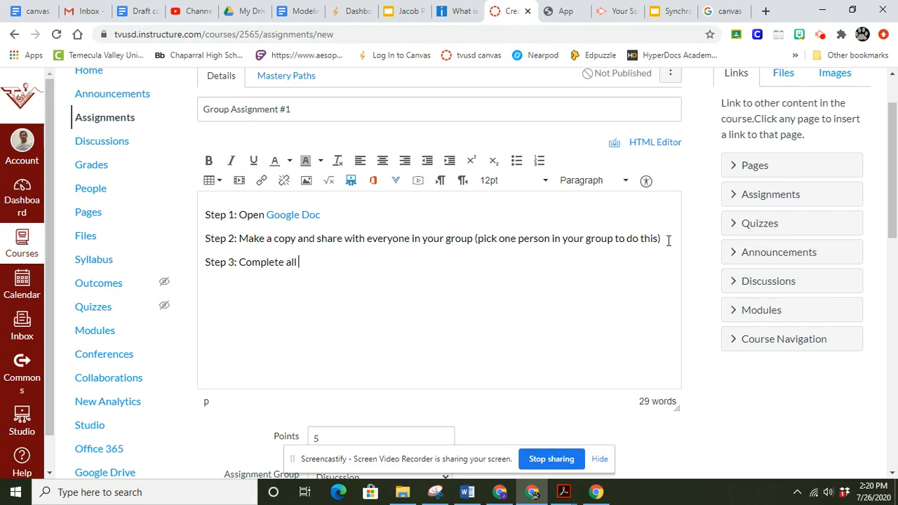
{"action": "type", "text": "questions"}
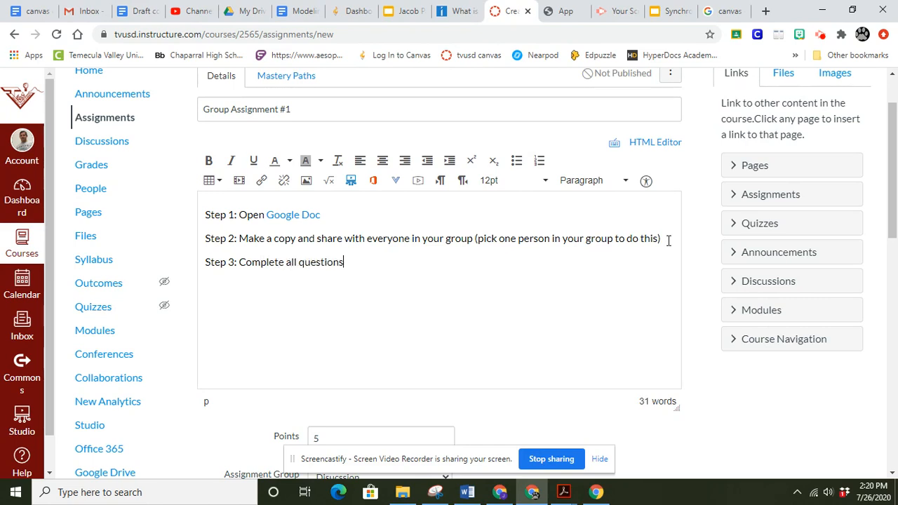
Step: Add the line "Step 4: Submit the URL link" below Step 3
{"action": "key", "text": "Return"}
{"action": "type", "text": "Step 4: Submi"}
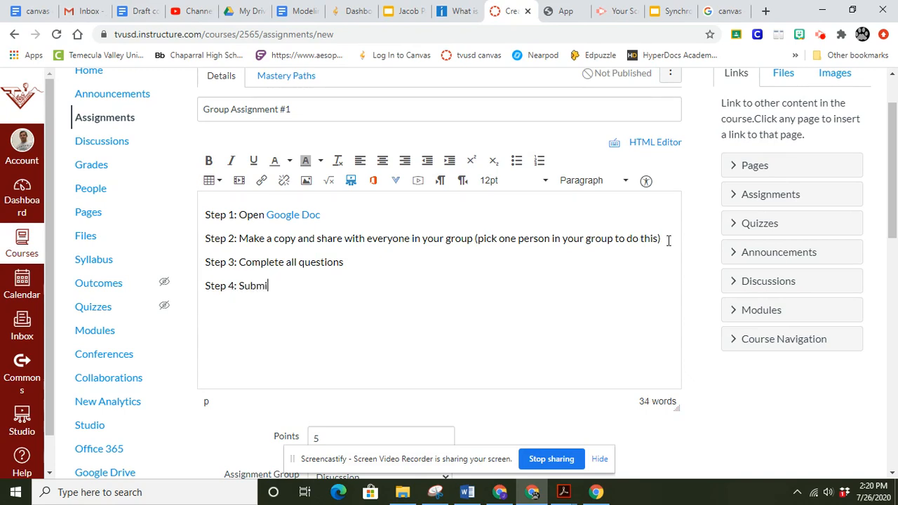
{"action": "type", "text": "t the URL link"}
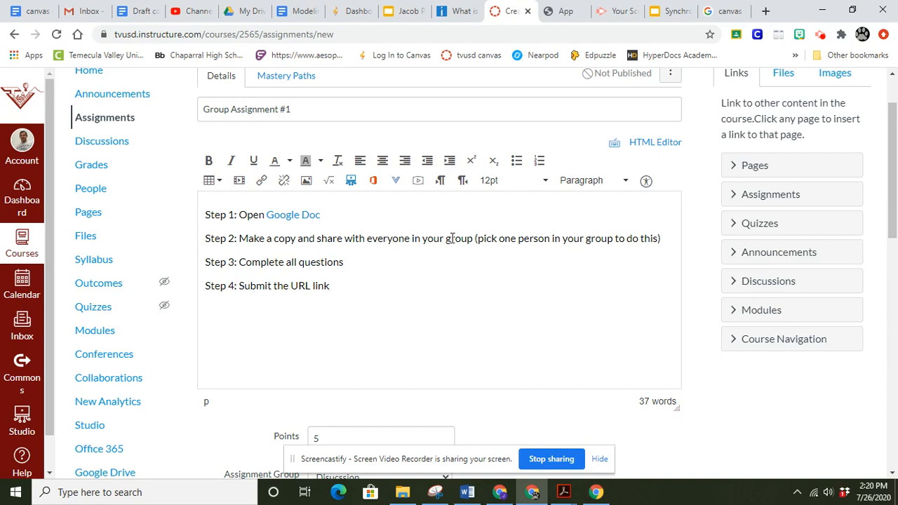
Step: Append "(while in zoom meeting)" to the end of the Step 3 line
{"action": "left_click", "coordinate": [347, 262]}
{"action": "type", "text": "(while in zoom me"}
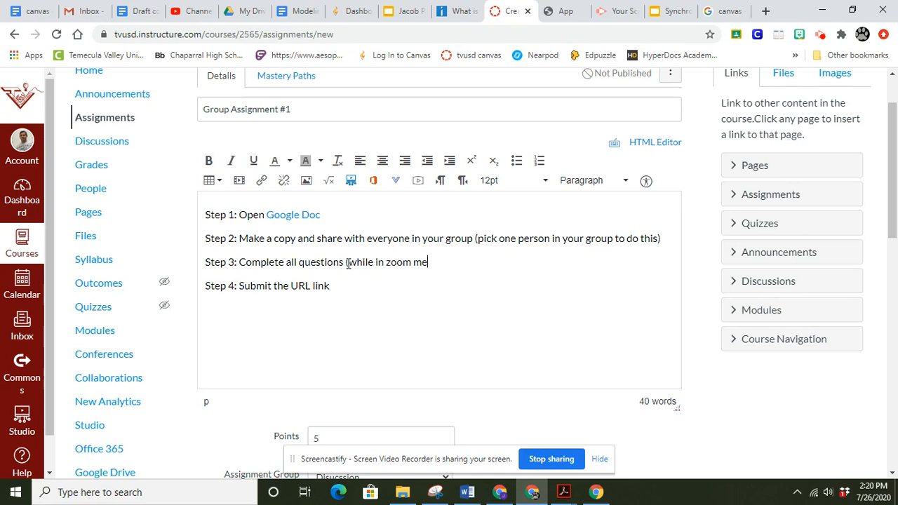
{"action": "type", "text": "eting)"}
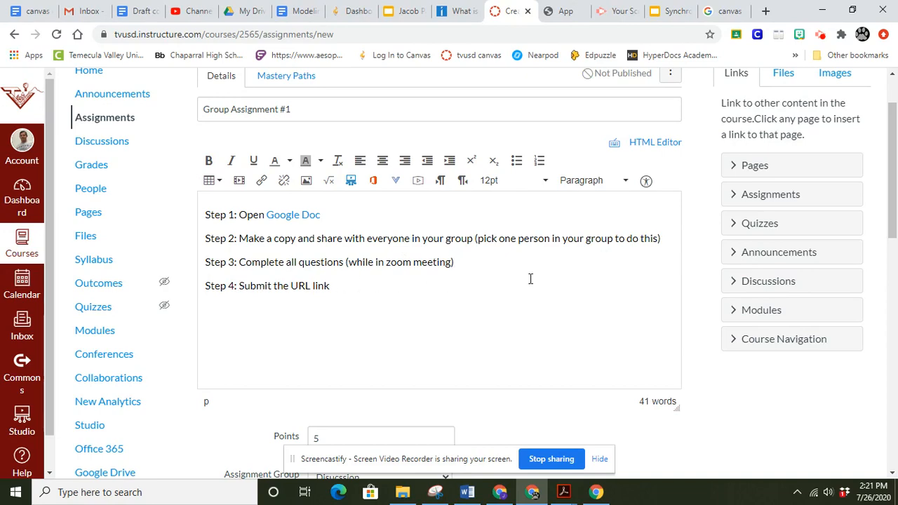
Step: Set the assignment's points to 20
{"action": "left_click_drag", "start_coordinate": [895, 229], "coordinate": [892, 272]}
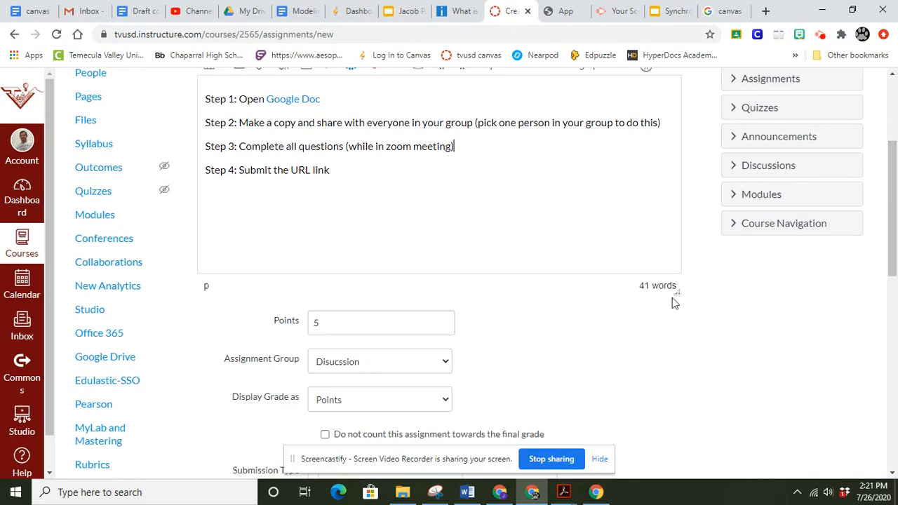
{"action": "left_click", "coordinate": [319, 322]}
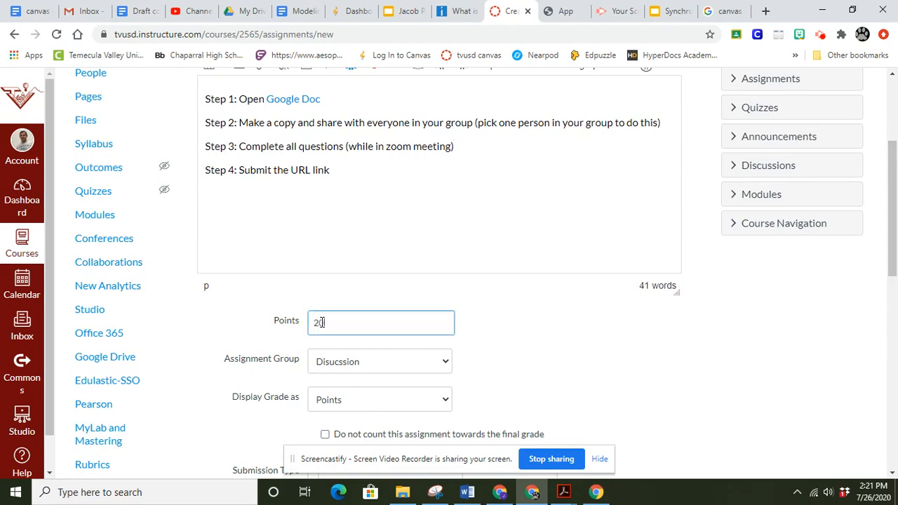
Step: Set the assignment's points to 20 and place it in the Assignments group
{"action": "type", "text": "20"}
{"action": "left_click", "coordinate": [421, 370]}
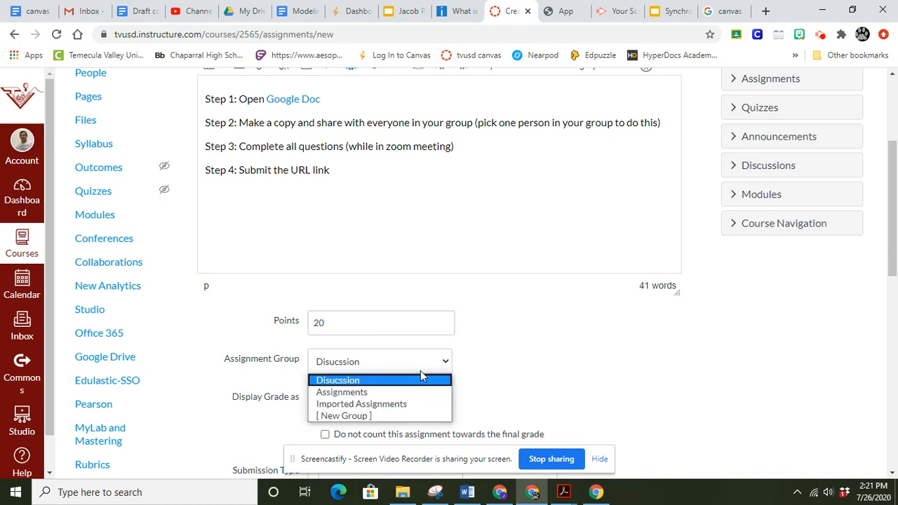
{"action": "left_click", "coordinate": [385, 393]}
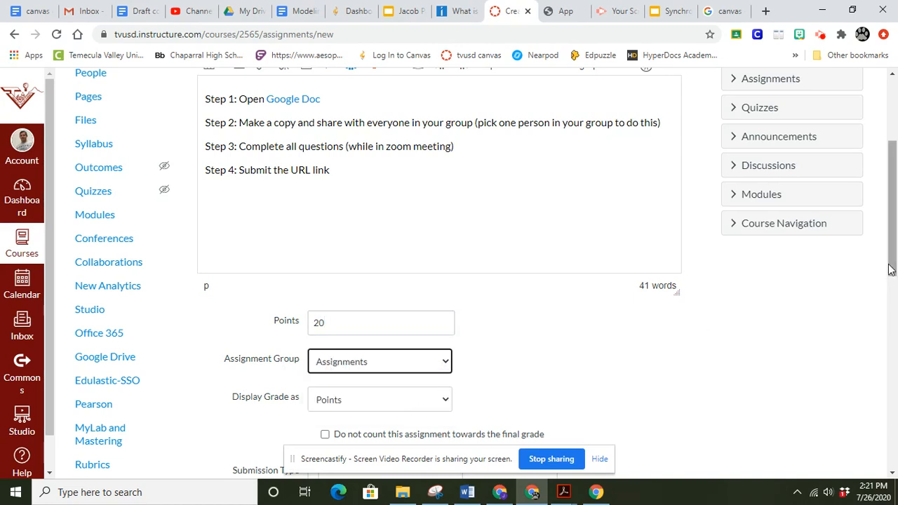
Step: Set the submission type to Online and allow Website URL as the entry option
{"action": "scroll", "coordinate": [885, 266], "scroll_direction": "down", "scroll_amount": 4}
{"action": "left_click", "coordinate": [456, 208]}
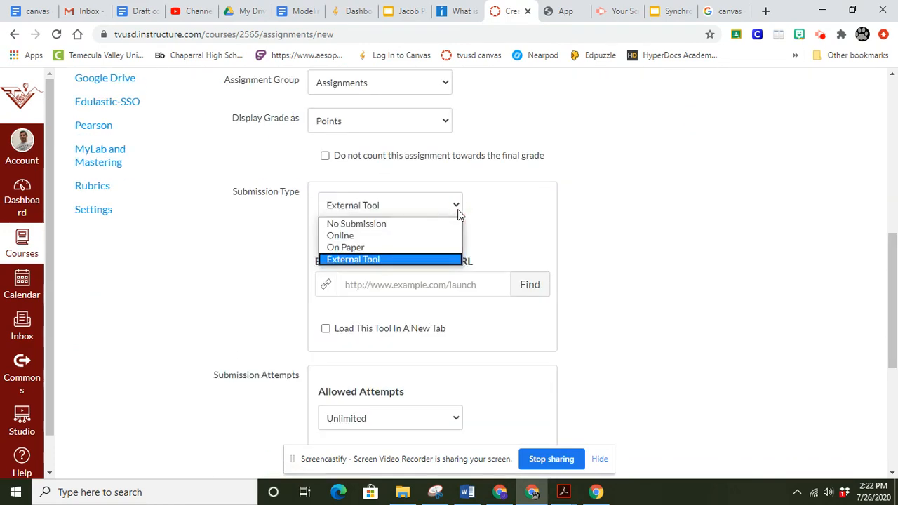
{"action": "left_click", "coordinate": [409, 237]}
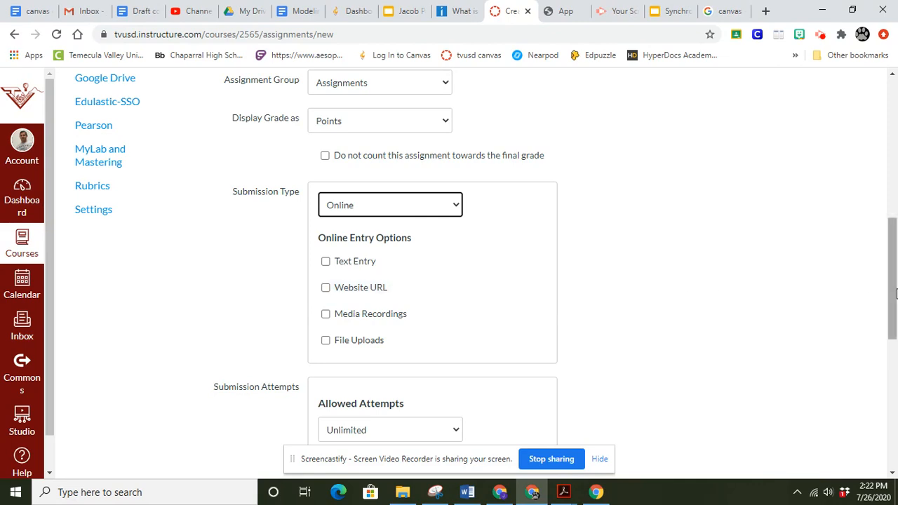
{"action": "left_click_drag", "start_coordinate": [896, 294], "coordinate": [895, 293]}
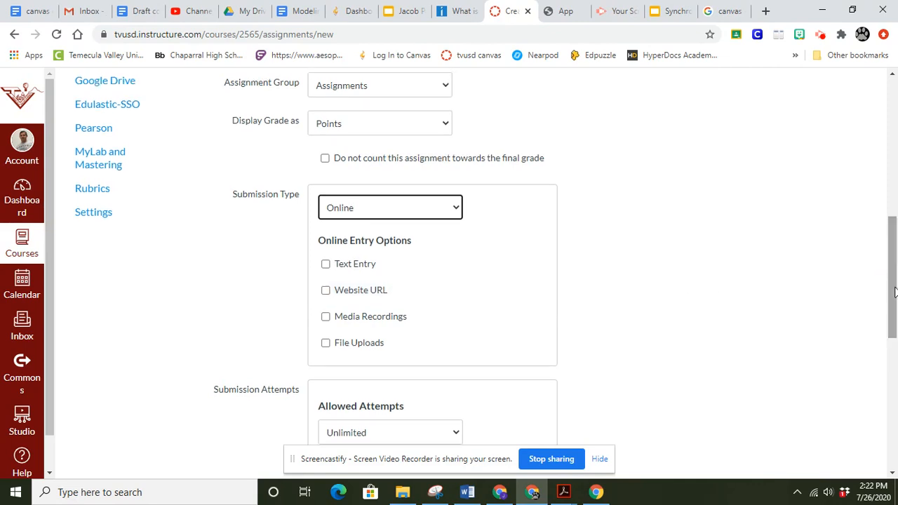
{"action": "left_click", "coordinate": [325, 294]}
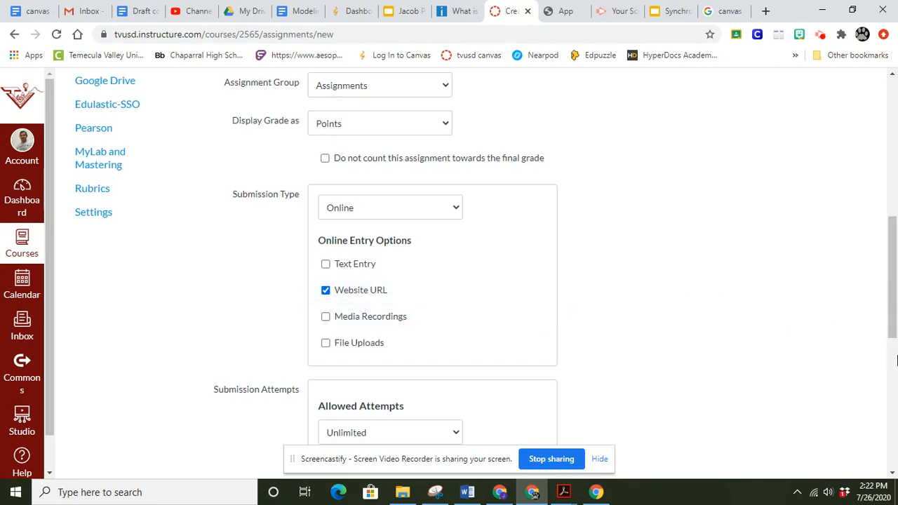
Step: Mark this as a group assignment and choose Algebra 1B Module 1 Groups as the group set
{"action": "left_click_drag", "start_coordinate": [893, 335], "coordinate": [884, 397]}
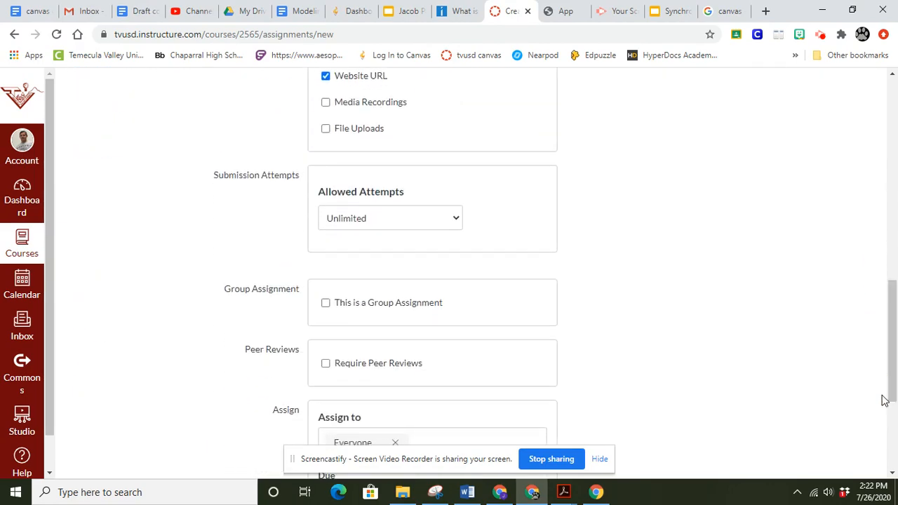
{"action": "left_click", "coordinate": [326, 305]}
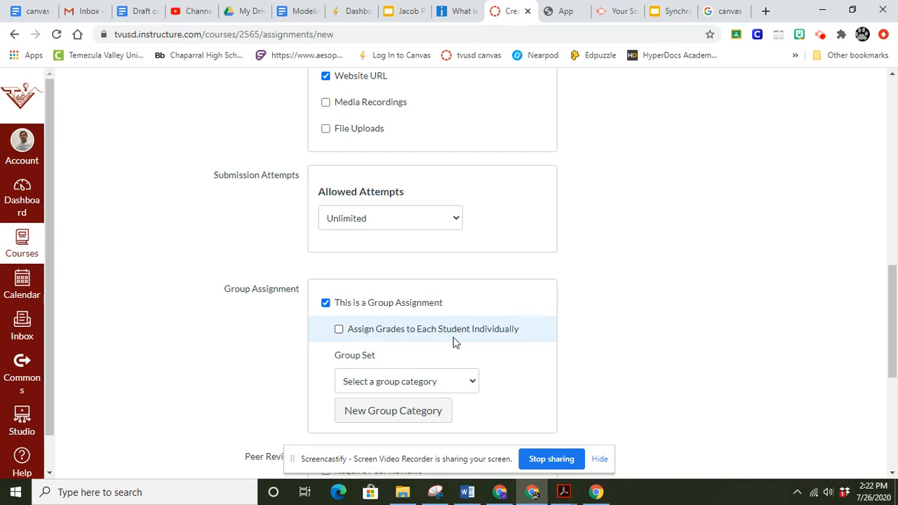
{"action": "left_click_drag", "start_coordinate": [889, 328], "coordinate": [893, 347]}
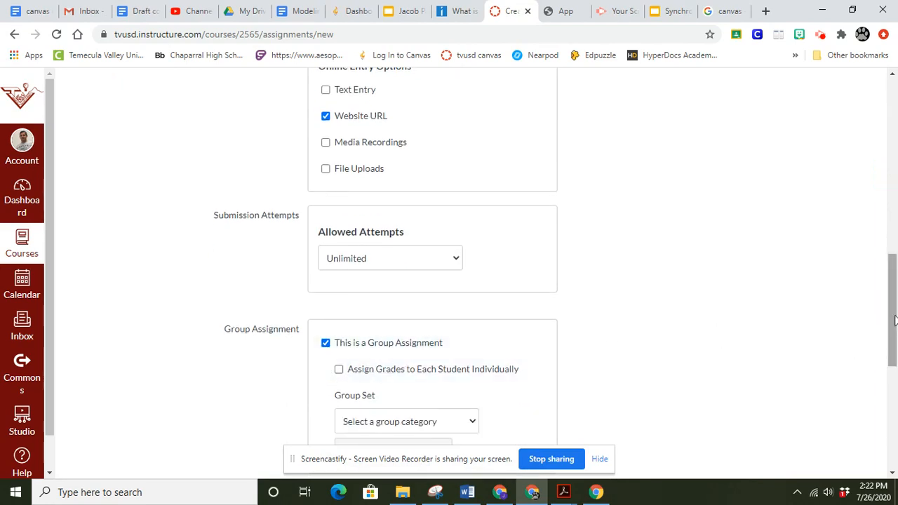
{"action": "left_click_drag", "start_coordinate": [895, 320], "coordinate": [894, 365]}
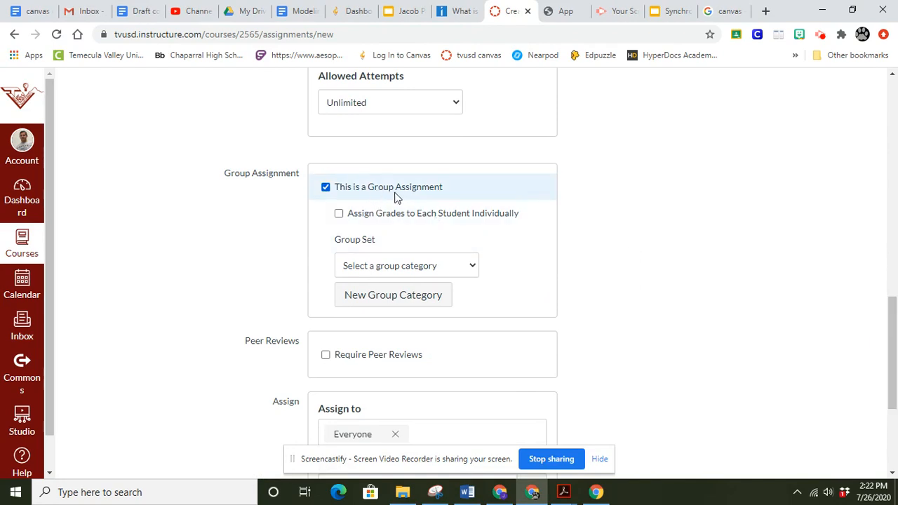
{"action": "left_click", "coordinate": [435, 267]}
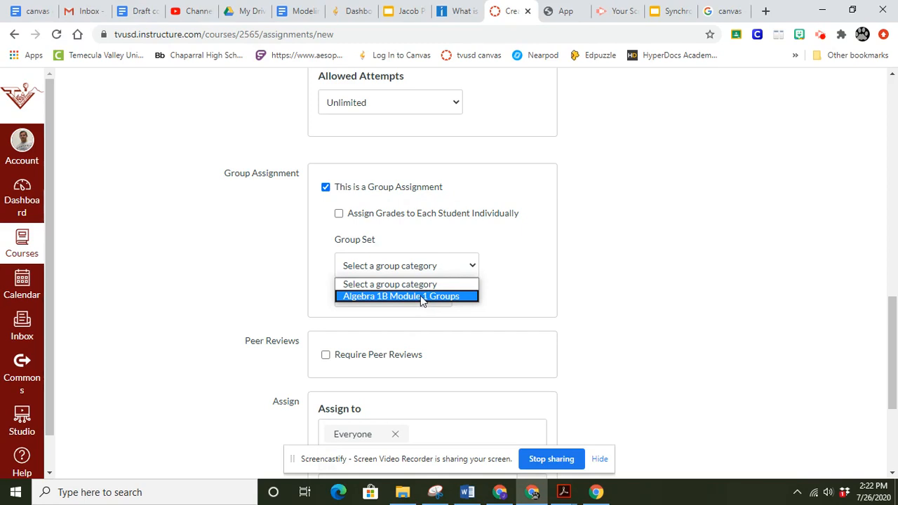
{"action": "left_click", "coordinate": [421, 295]}
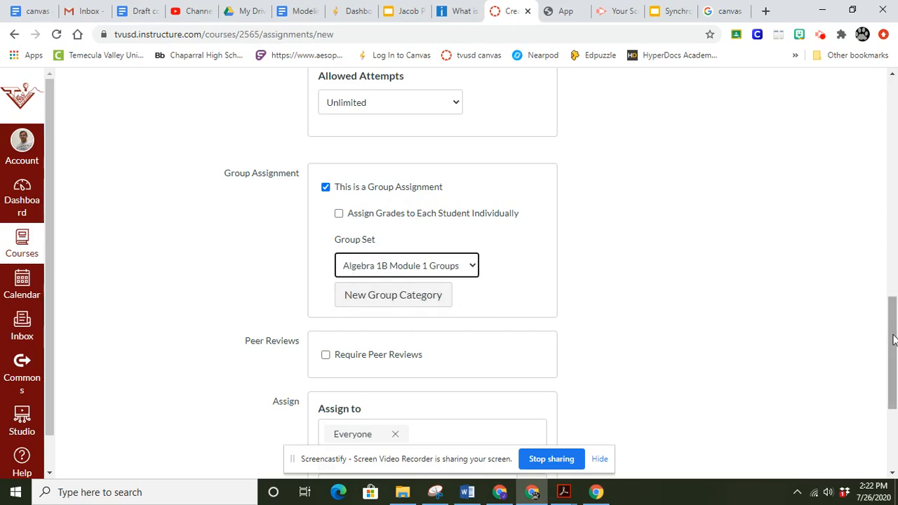
Step: Save and publish the assignment for everyone without any dates, and go back to the course home page
{"action": "left_click_drag", "start_coordinate": [892, 335], "coordinate": [893, 386]}
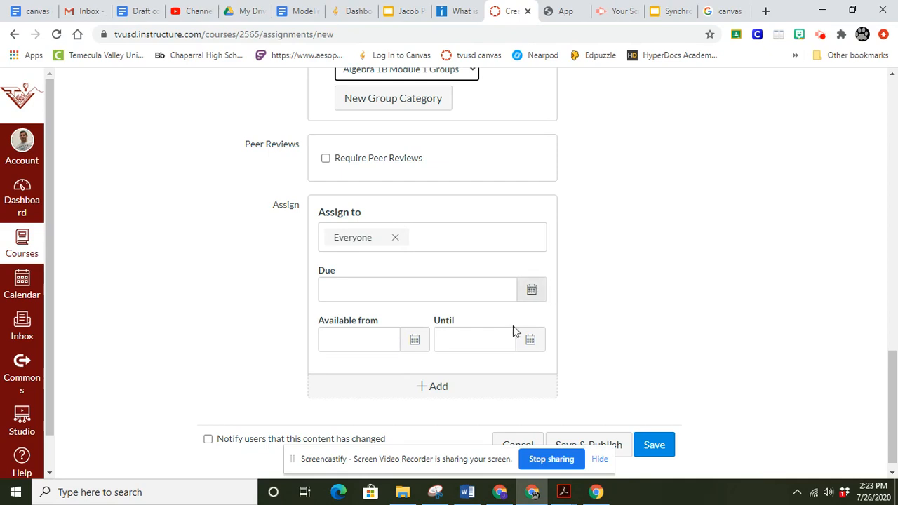
{"action": "scroll", "coordinate": [891, 407], "scroll_direction": "down", "scroll_amount": 1}
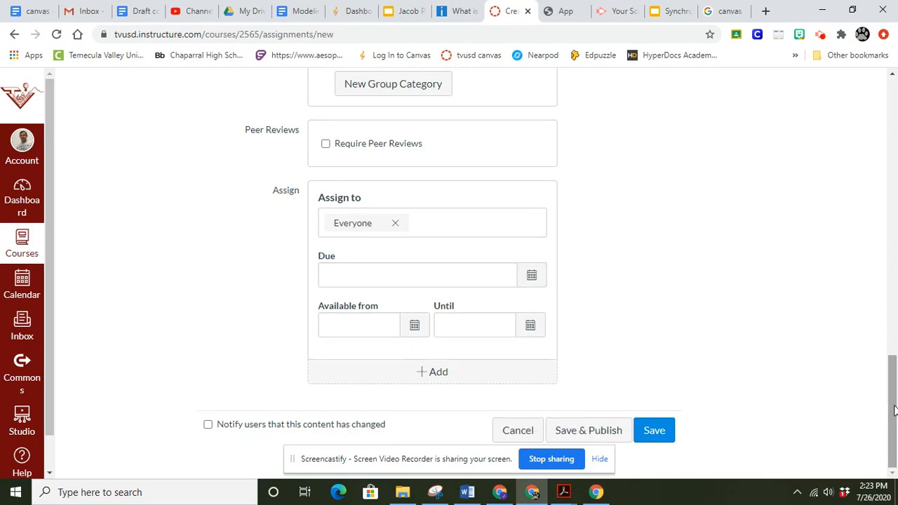
{"action": "left_click", "coordinate": [598, 432]}
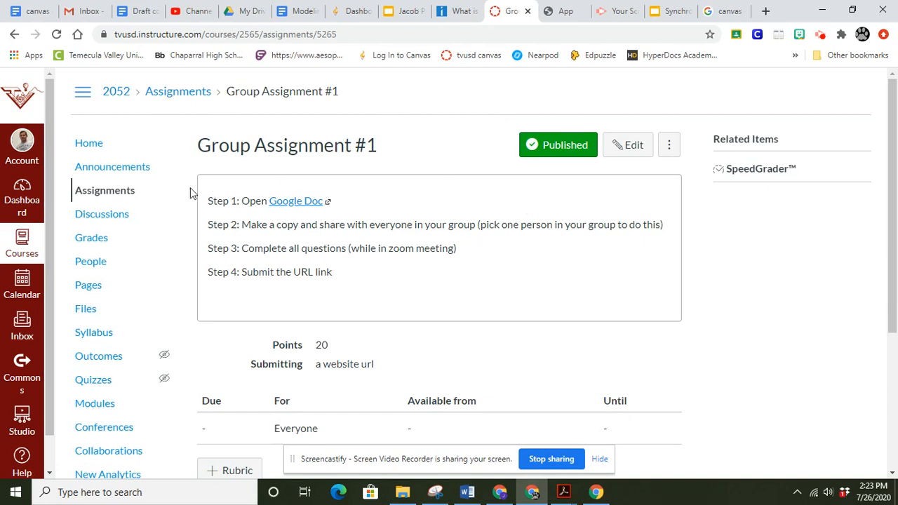
{"action": "left_click", "coordinate": [89, 145]}
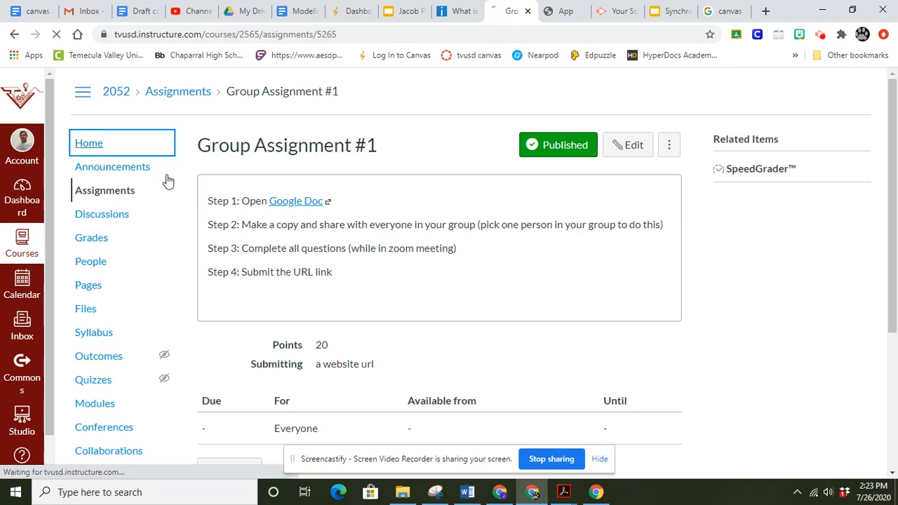
Step: Switch to the student account's browser window, reload the course and open Group Assignment #1 from the undated assignments
{"action": "left_click", "coordinate": [502, 492]}
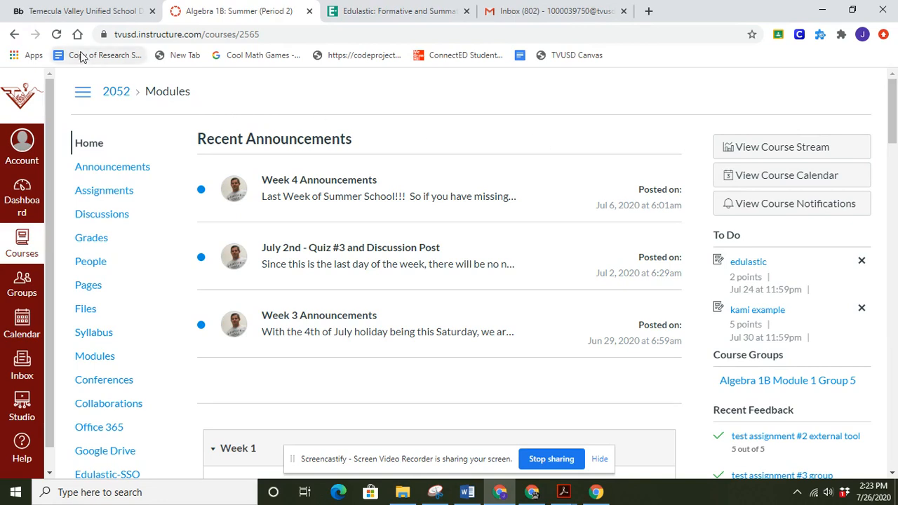
{"action": "left_click", "coordinate": [56, 33]}
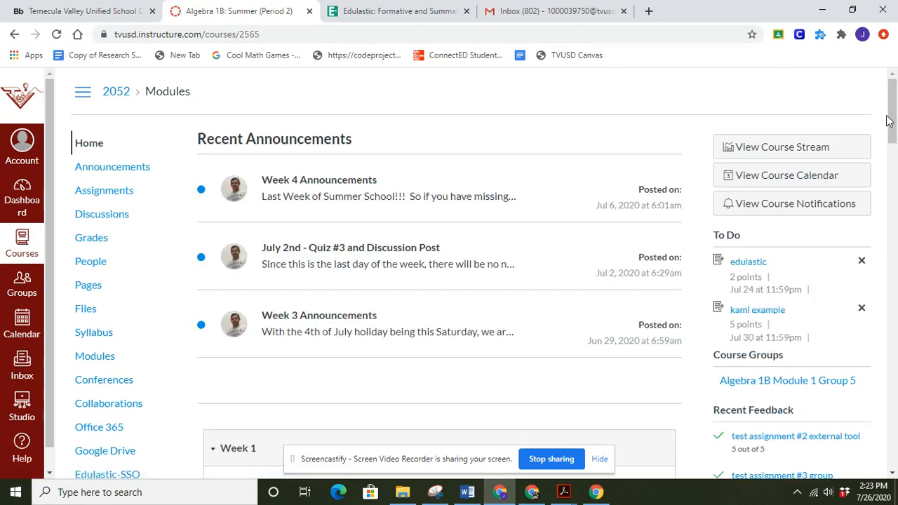
{"action": "scroll", "coordinate": [893, 121], "scroll_direction": "down", "scroll_amount": 1}
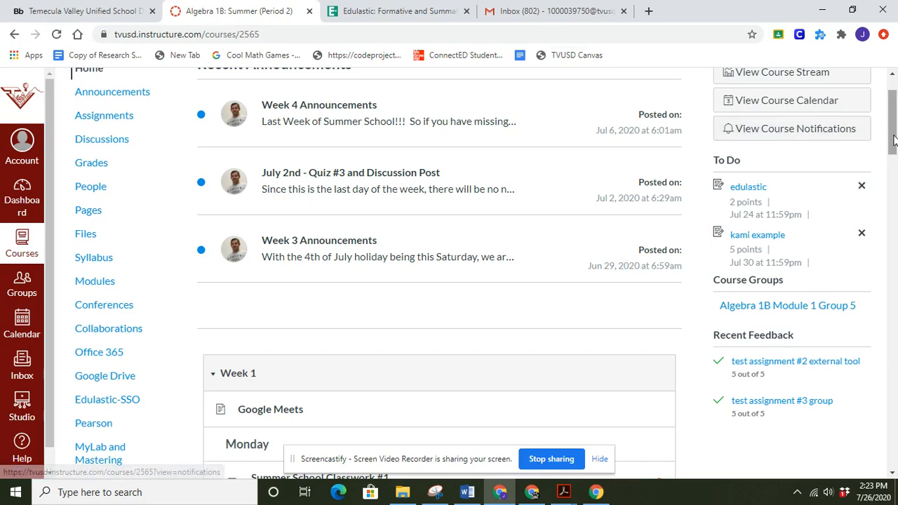
{"action": "scroll", "coordinate": [870, 141], "scroll_direction": "up", "scroll_amount": 1}
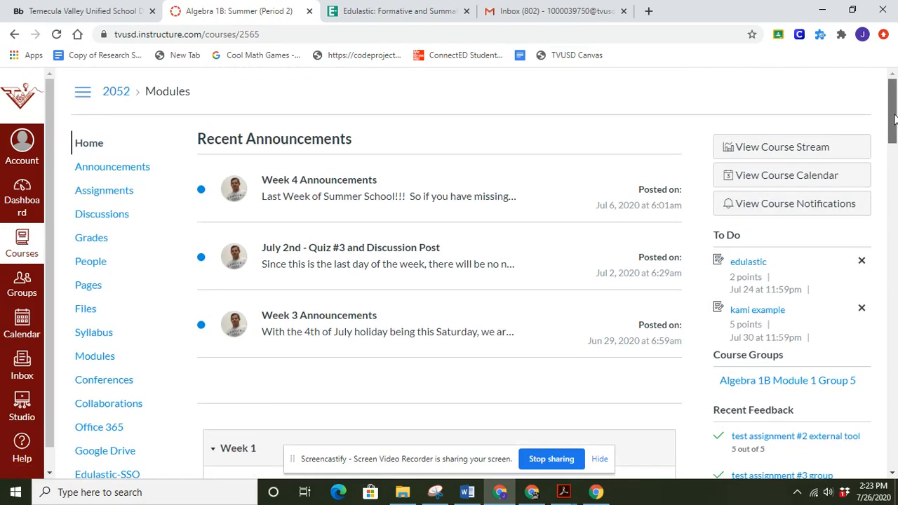
{"action": "left_click", "coordinate": [118, 193]}
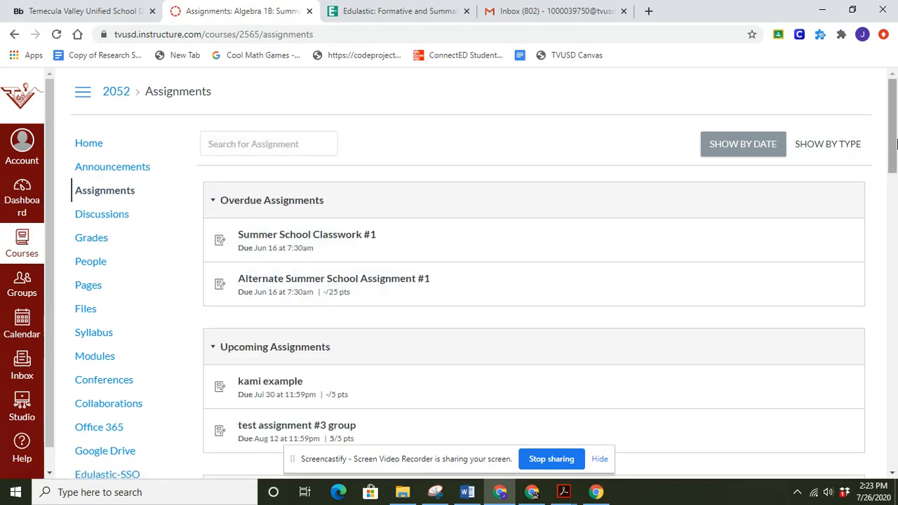
{"action": "left_click_drag", "start_coordinate": [893, 146], "coordinate": [895, 224]}
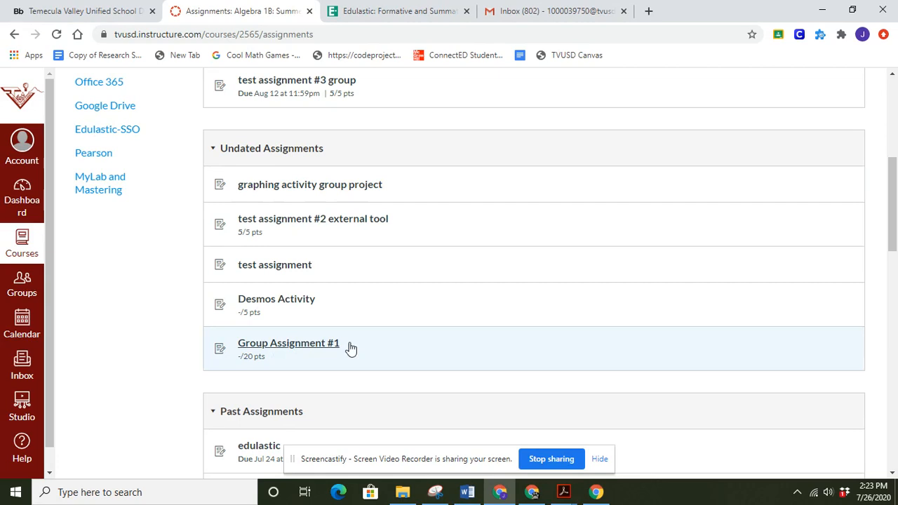
{"action": "left_click", "coordinate": [291, 345]}
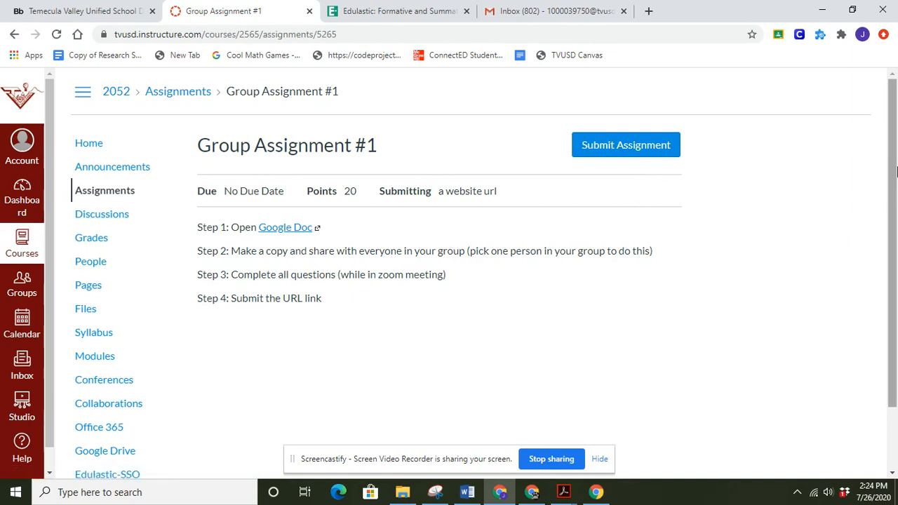
Step: Open the Google Doc linked in Step 1 and make a copy of it in My Drive under the suggested name
{"action": "left_click", "coordinate": [288, 228]}
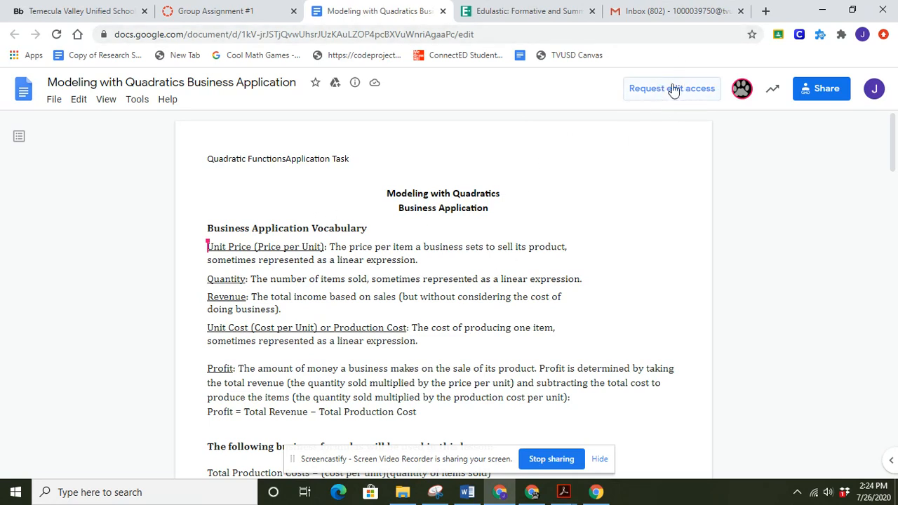
{"action": "left_click", "coordinate": [54, 102]}
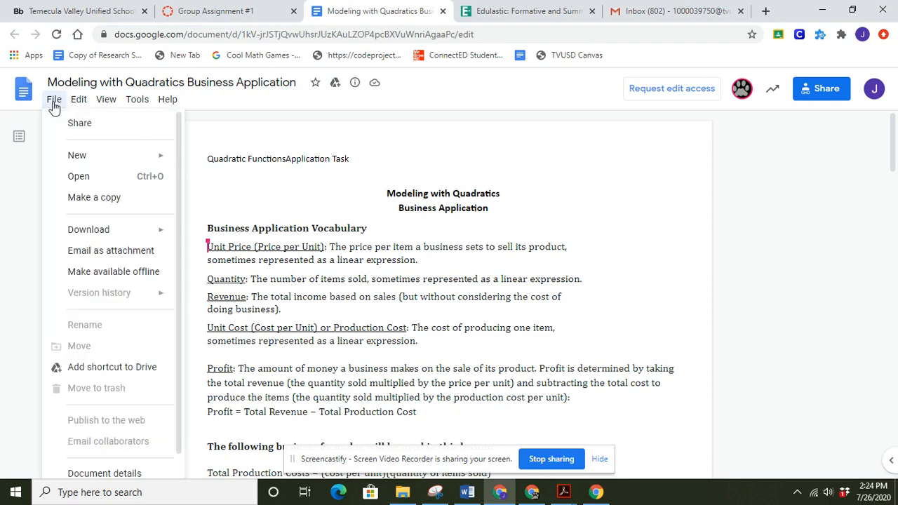
{"action": "left_click", "coordinate": [80, 197]}
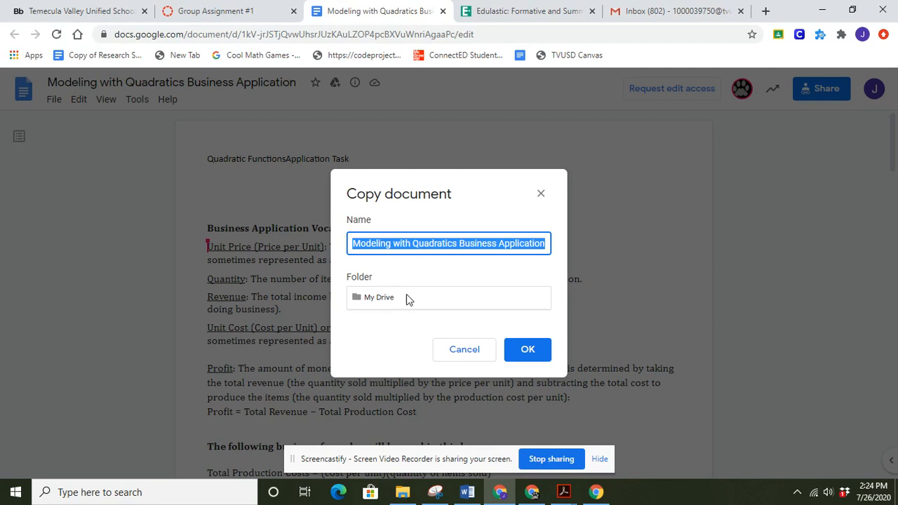
{"action": "left_click", "coordinate": [528, 352]}
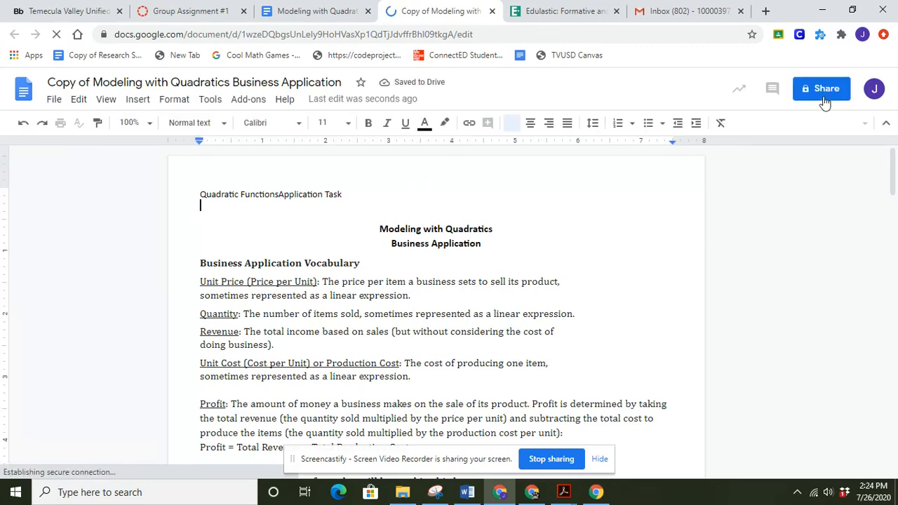
Step: View the suggested people in the copied document's sharing dialog and close it without adding anyone
{"action": "left_click", "coordinate": [822, 95]}
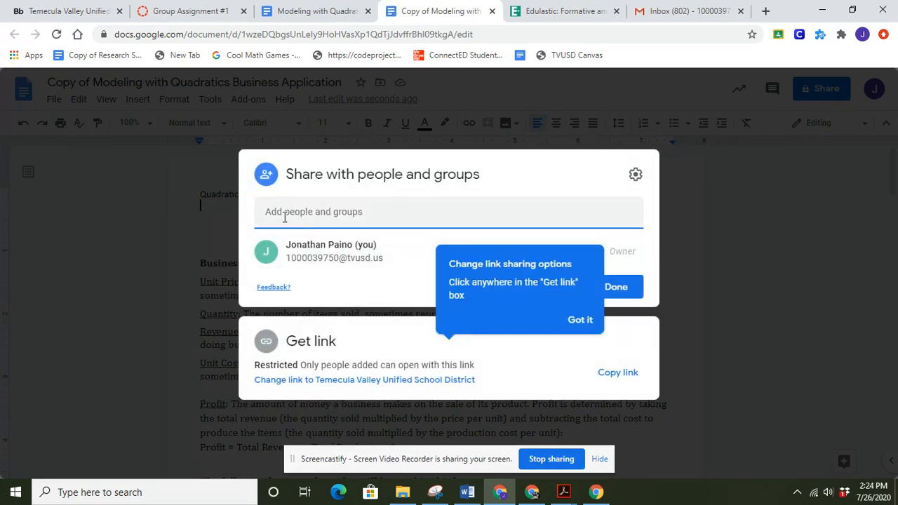
{"action": "left_click", "coordinate": [341, 213]}
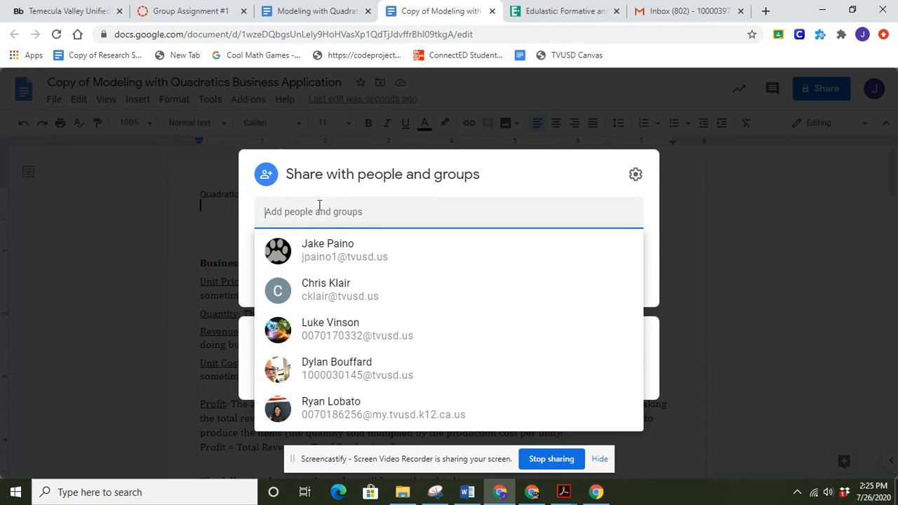
{"action": "left_click", "coordinate": [144, 239]}
{"action": "left_click", "coordinate": [145, 240]}
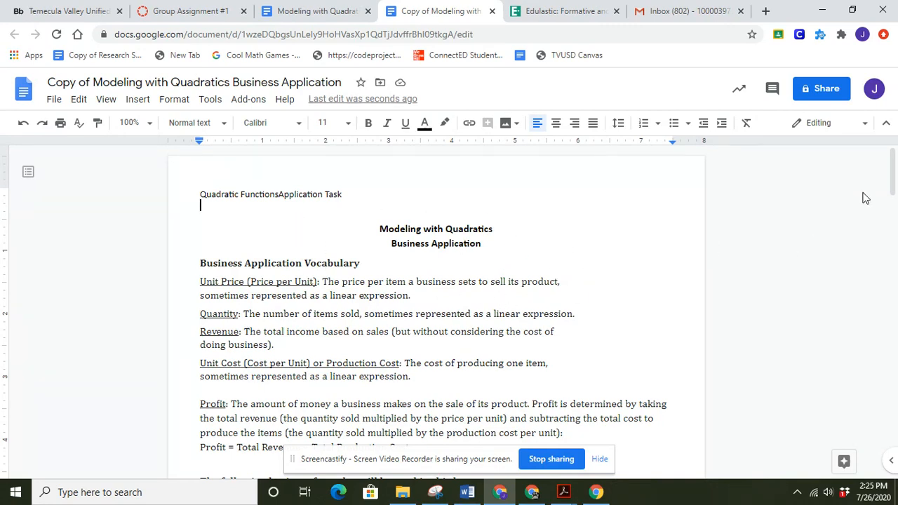
Step: Look through the copied document's questions and answer boxes, from question a to question i
{"action": "left_click_drag", "start_coordinate": [892, 190], "coordinate": [890, 260]}
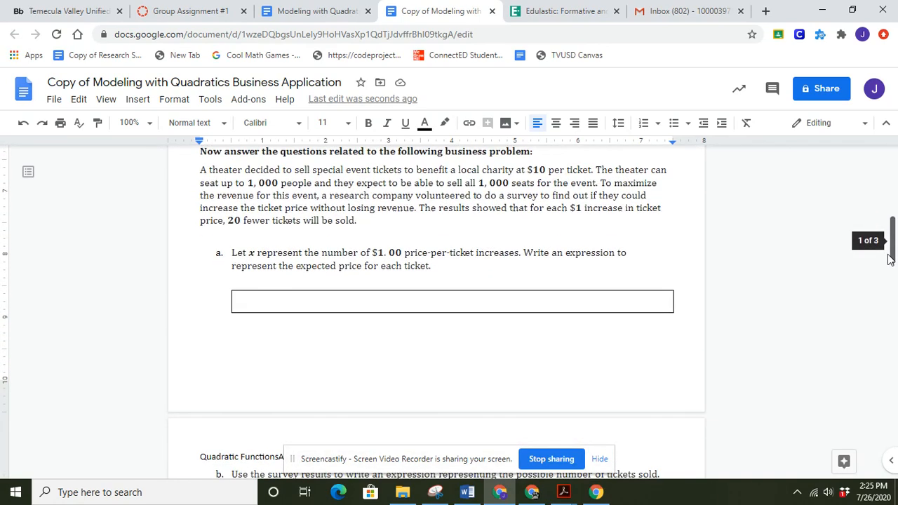
{"action": "double_click", "coordinate": [326, 300]}
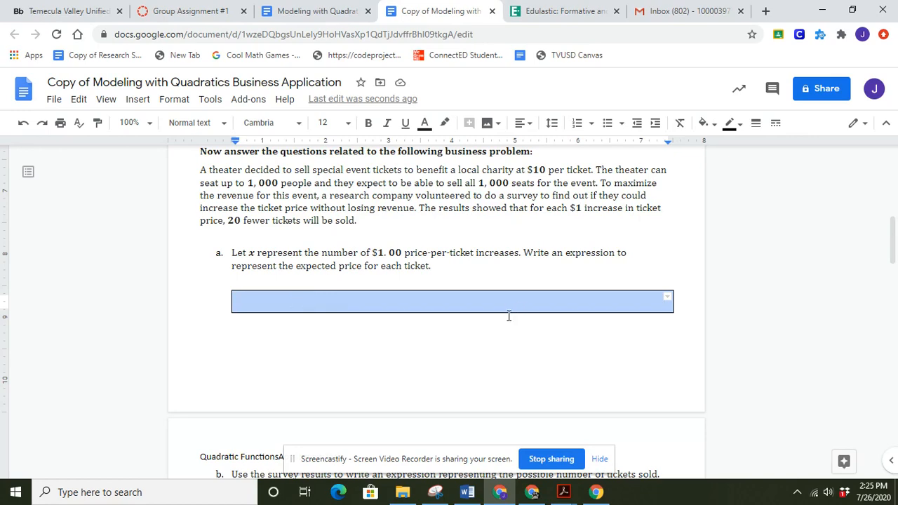
{"action": "left_click_drag", "start_coordinate": [886, 245], "coordinate": [874, 399]}
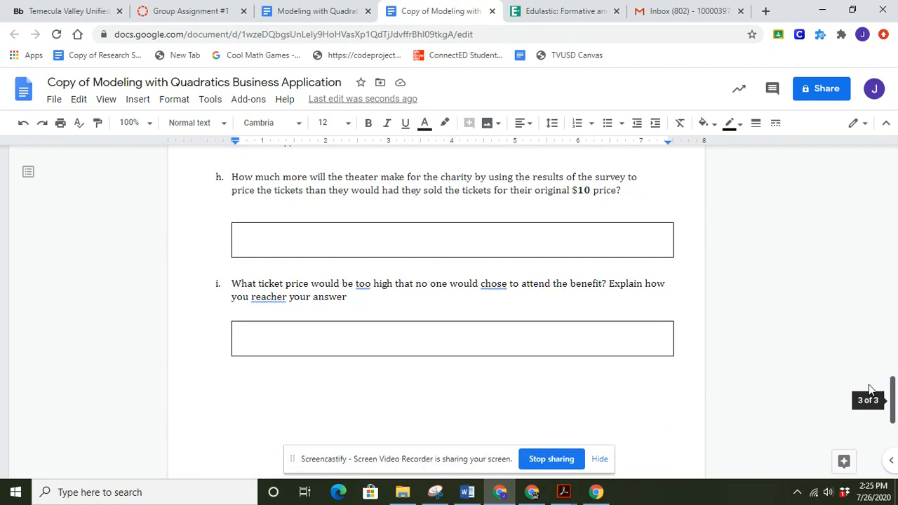
Step: Submit the copied document's URL as the Website URL for Group Assignment #1, and return to the course home page
{"action": "left_click", "coordinate": [488, 29]}
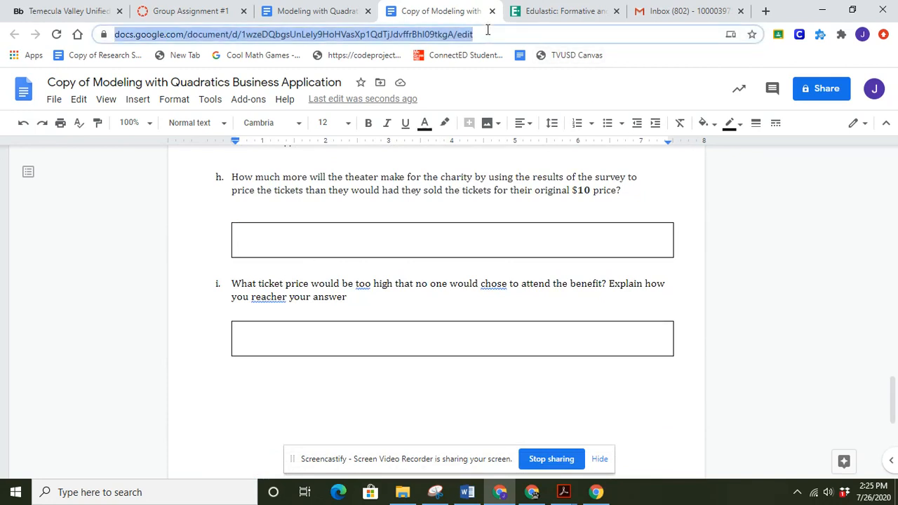
{"action": "left_click", "coordinate": [208, 12]}
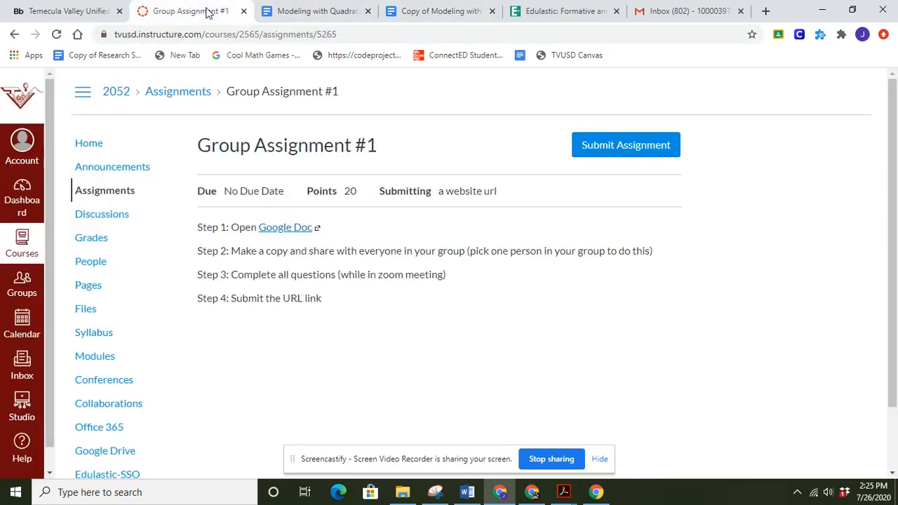
{"action": "left_click", "coordinate": [595, 146]}
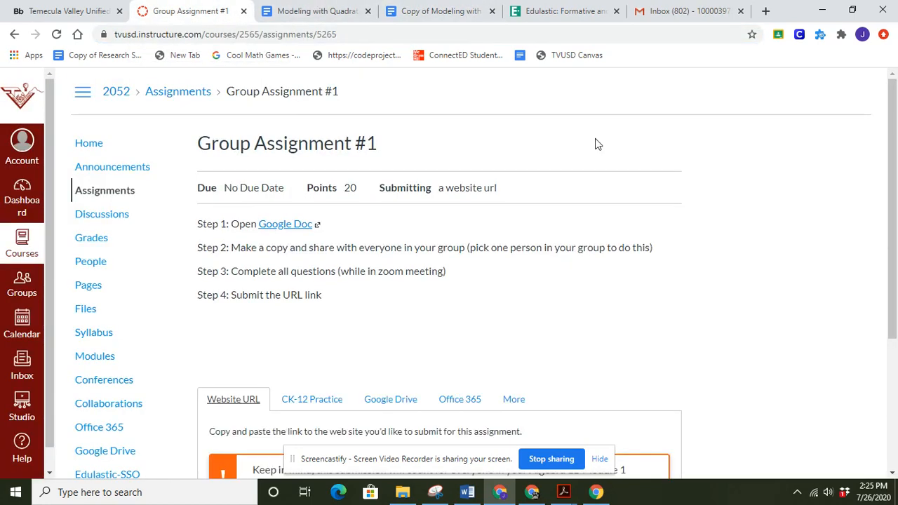
{"action": "left_click_drag", "start_coordinate": [896, 213], "coordinate": [897, 345]}
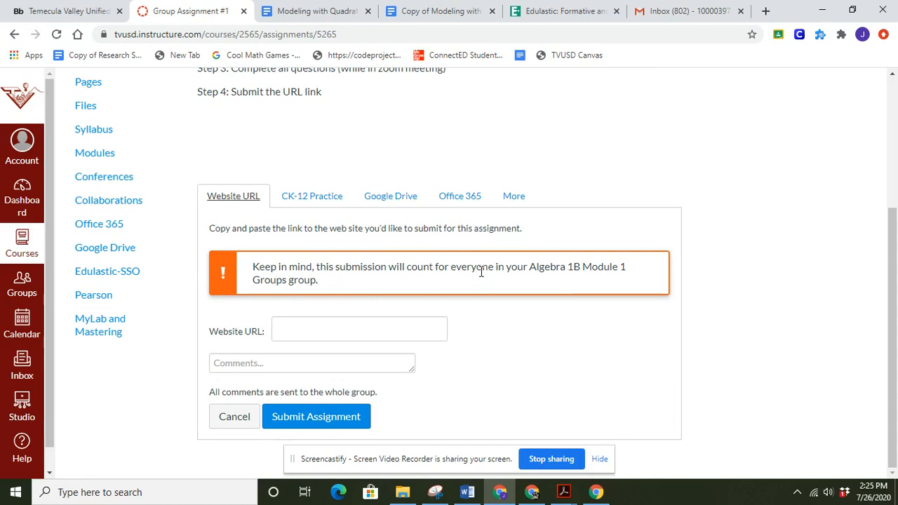
{"action": "left_click", "coordinate": [284, 331]}
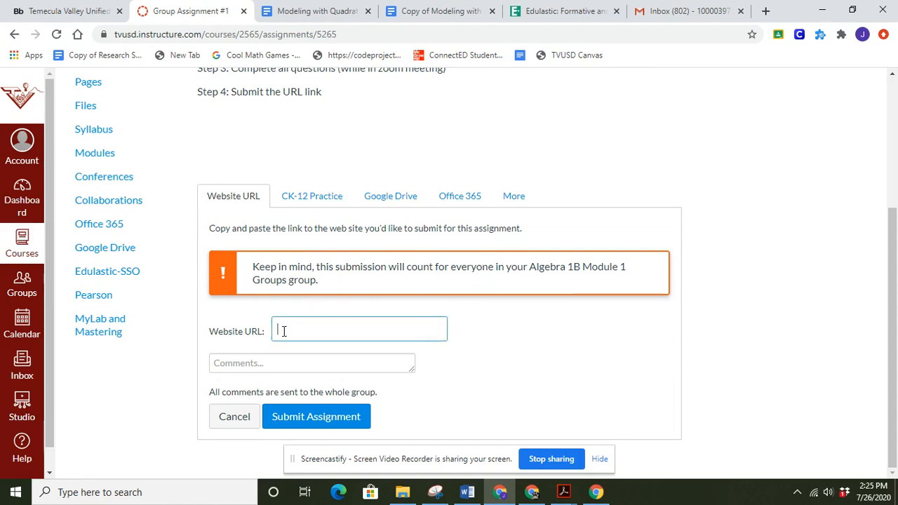
{"action": "key", "text": "ctrl+v"}
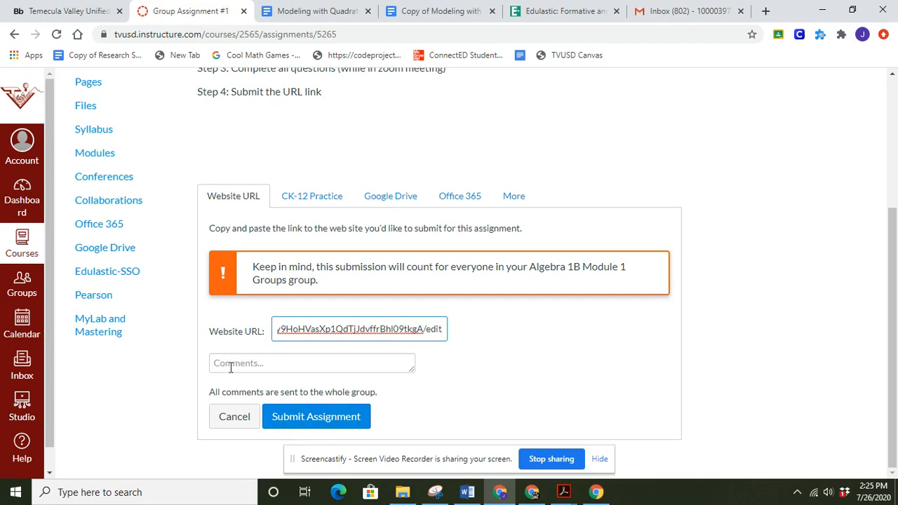
{"action": "left_click", "coordinate": [324, 419]}
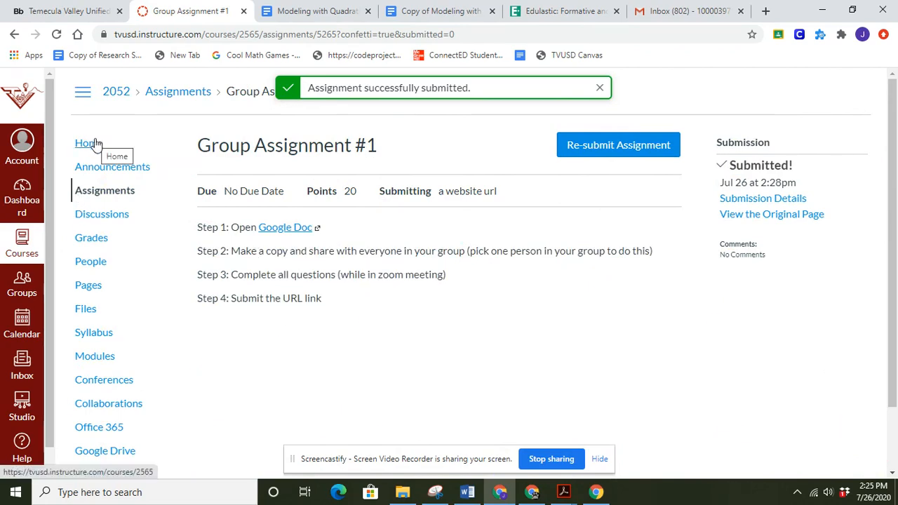
{"action": "left_click", "coordinate": [96, 143]}
Step: Switch to the teacher's browser window, open the course grades and check the Group Assignment #1 column for submissions
{"action": "left_click", "coordinate": [527, 492]}
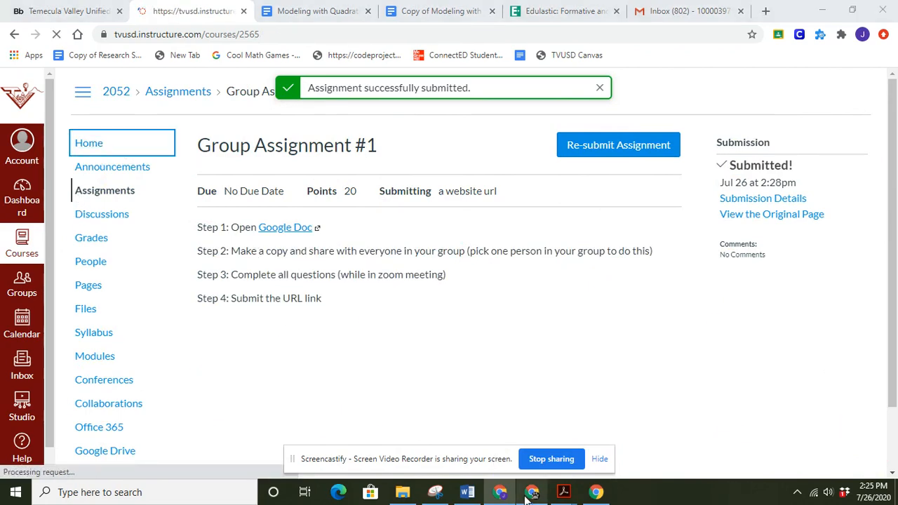
{"action": "left_click", "coordinate": [91, 238]}
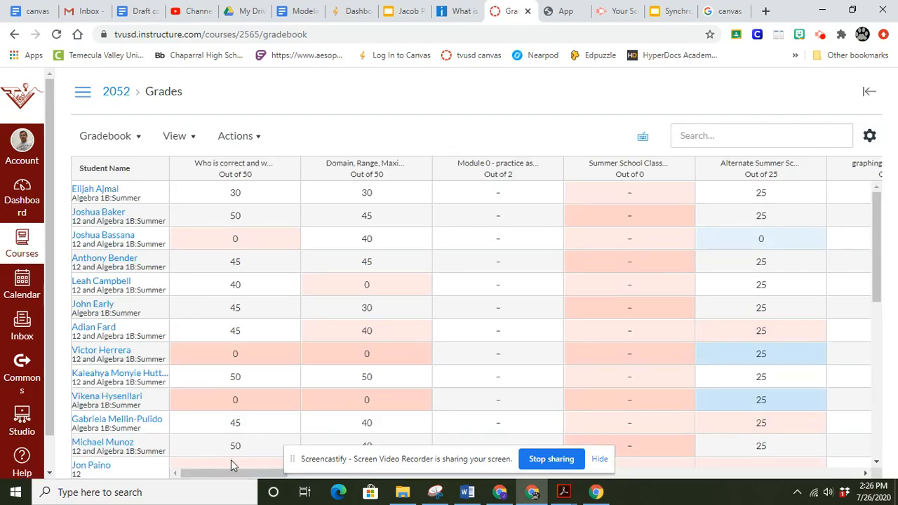
{"action": "left_click_drag", "start_coordinate": [226, 474], "coordinate": [402, 467]}
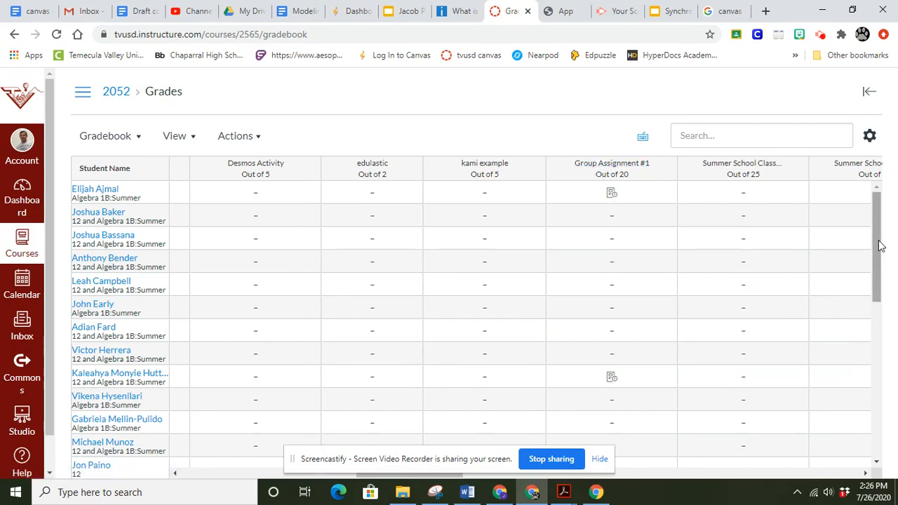
{"action": "left_click_drag", "start_coordinate": [876, 243], "coordinate": [876, 331]}
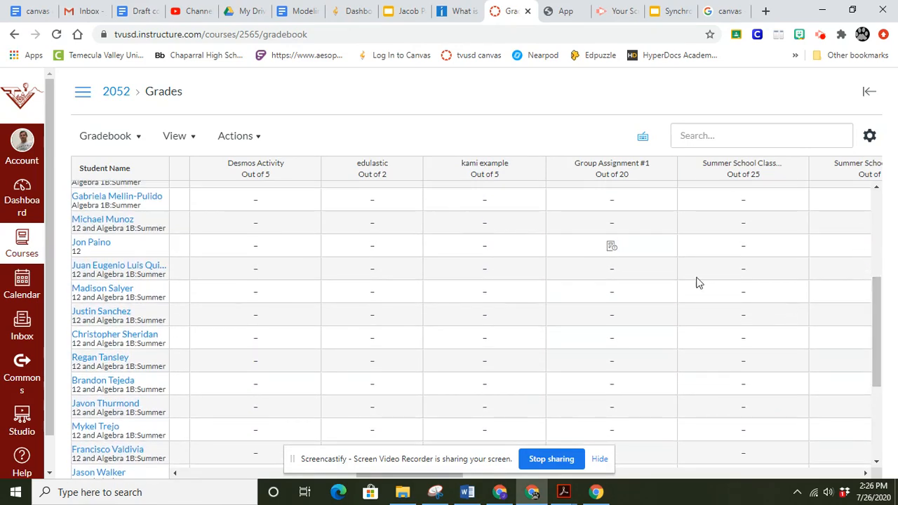
Step: Open the student account's Group Assignment #1 submission in SpeedGrader from its gradebook cell
{"action": "left_click", "coordinate": [609, 249]}
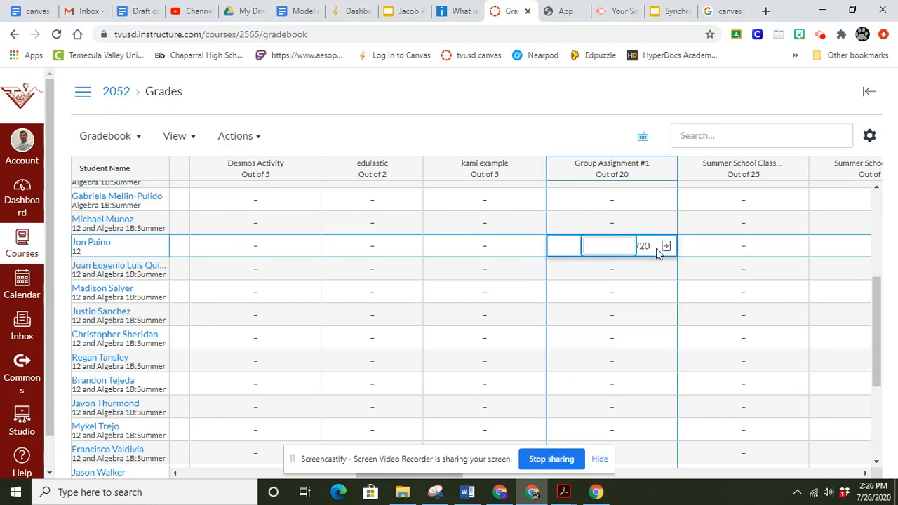
{"action": "left_click", "coordinate": [667, 250]}
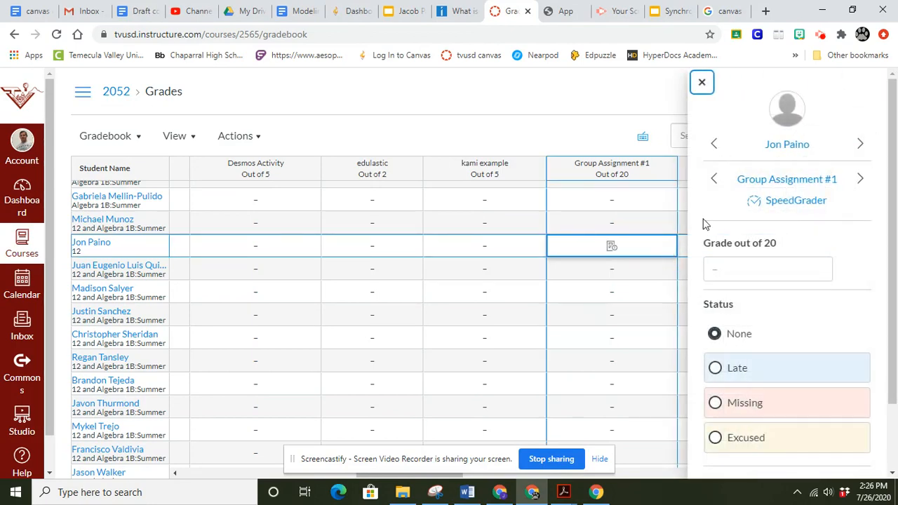
{"action": "left_click", "coordinate": [777, 202]}
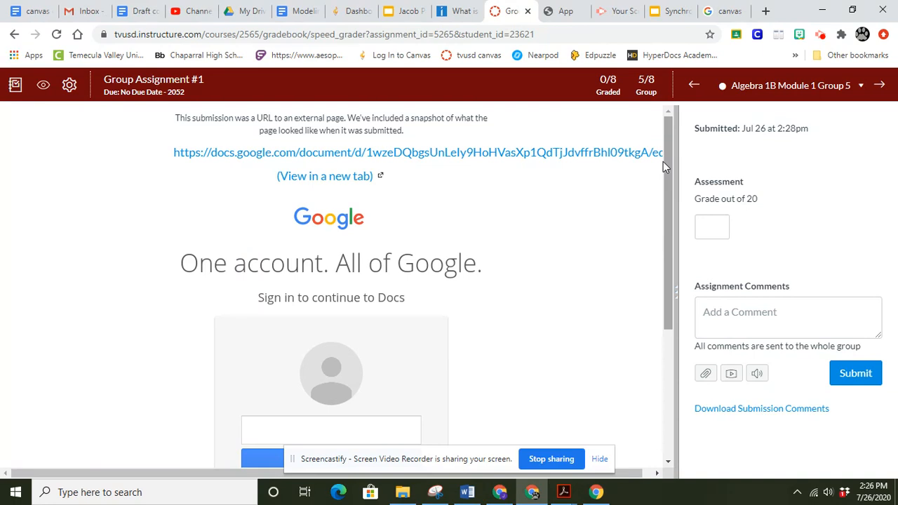
Step: Open the submitted Google Doc link within SpeedGrader and look through the document's questions and answer boxes
{"action": "mouse_move", "coordinate": [663, 161]}
{"action": "left_mouse_down"}
{"action": "mouse_move", "coordinate": [667, 225]}
{"action": "mouse_move", "coordinate": [654, 158]}
{"action": "left_mouse_up"}
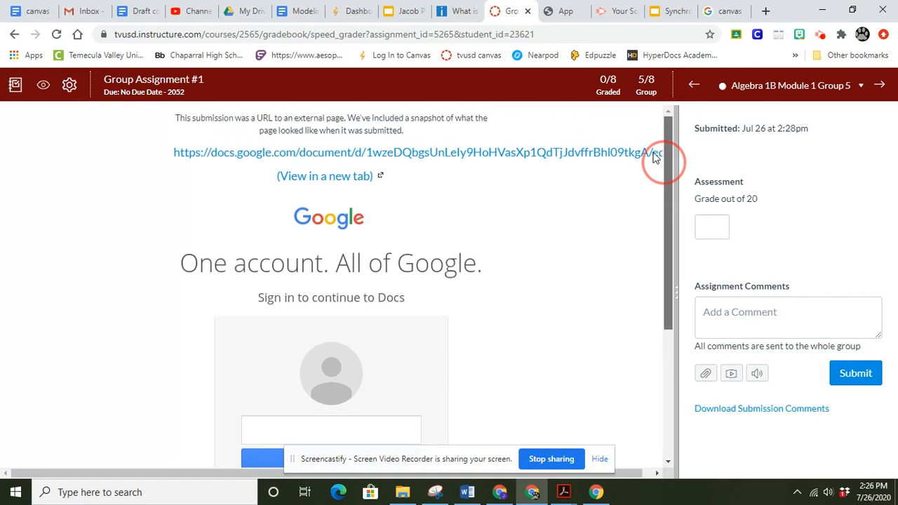
{"action": "left_click", "coordinate": [584, 155]}
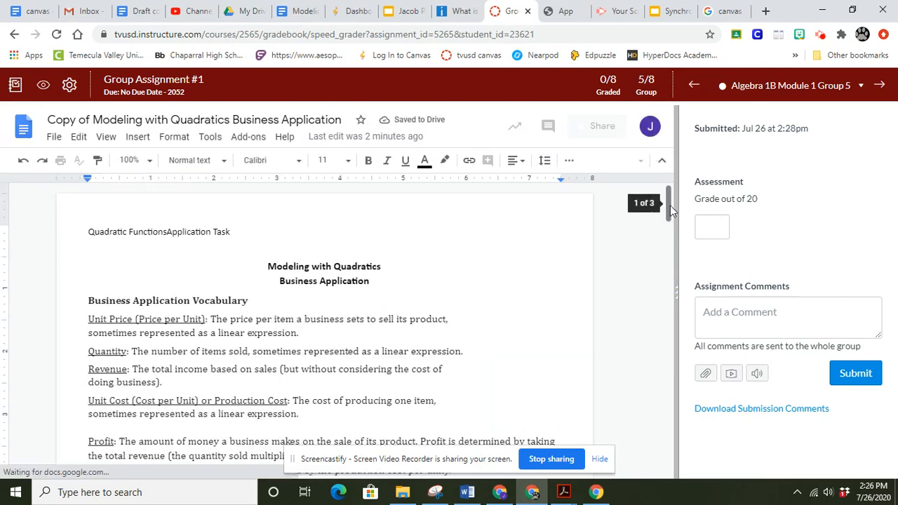
{"action": "left_click_drag", "start_coordinate": [667, 254], "coordinate": [648, 305]}
{"action": "scroll", "coordinate": [645, 337], "scroll_direction": "down", "scroll_amount": 5}
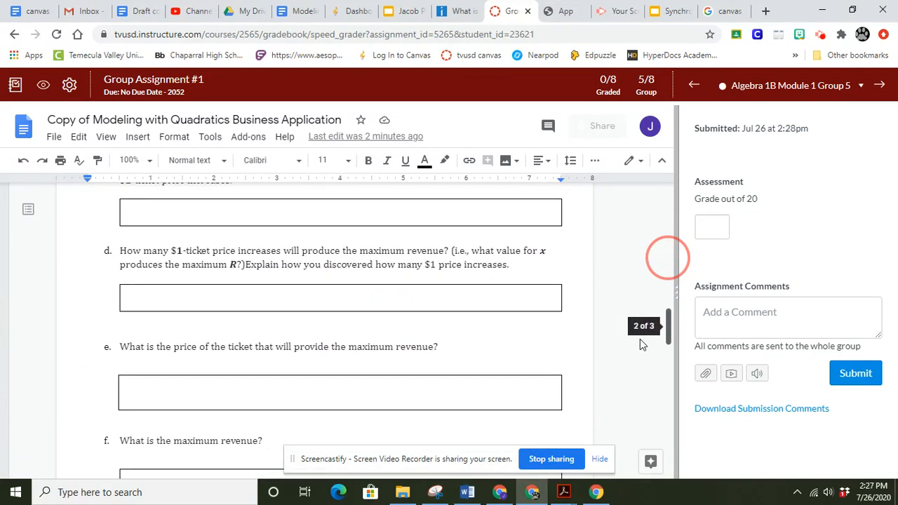
{"action": "scroll", "coordinate": [640, 379], "scroll_direction": "up", "scroll_amount": 6}
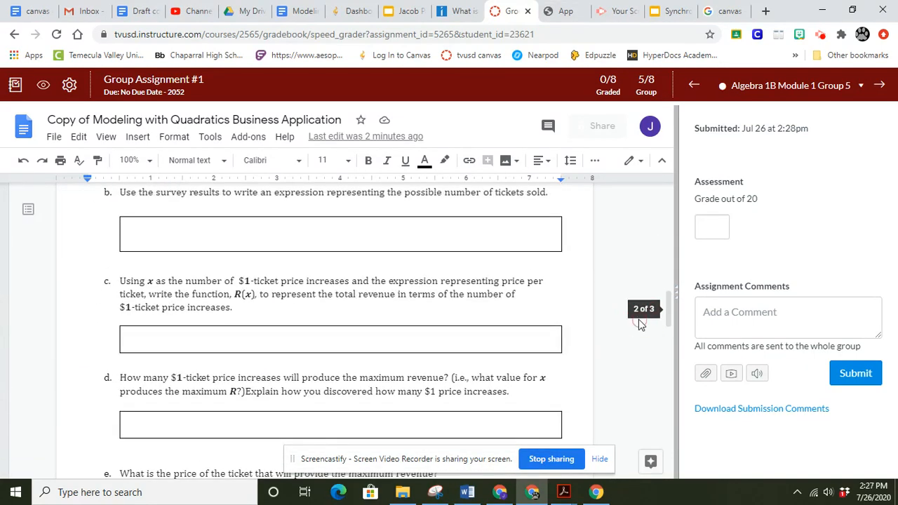
Step: Grade the group's submission 20 out of 20 and submit it without a comment
{"action": "left_click", "coordinate": [717, 222]}
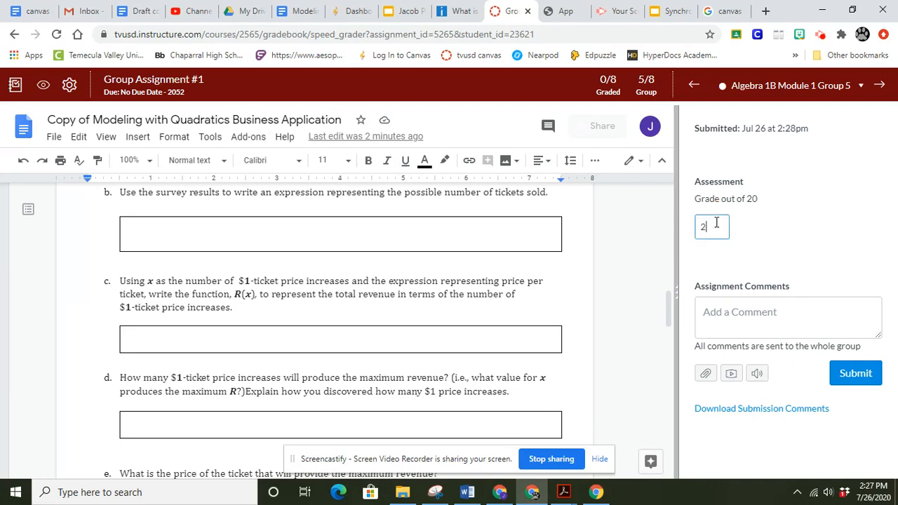
{"action": "left_click", "coordinate": [773, 314]}
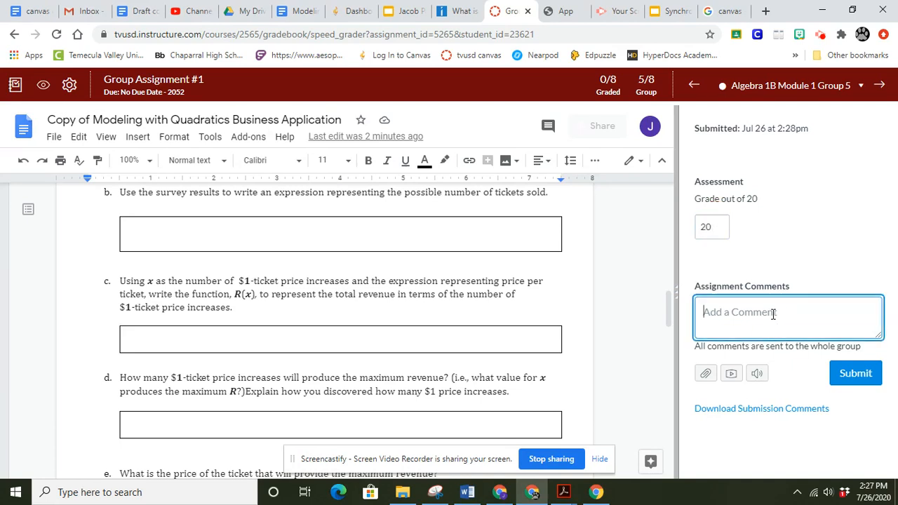
{"action": "left_click", "coordinate": [847, 382]}
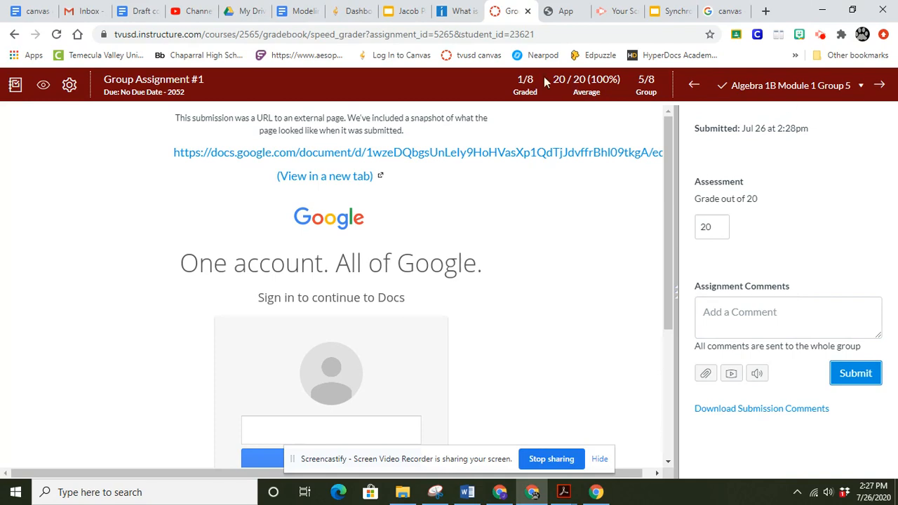
Step: Return to the gradebook and check the group members' grades in the Group Assignment #1 column
{"action": "left_click", "coordinate": [16, 87]}
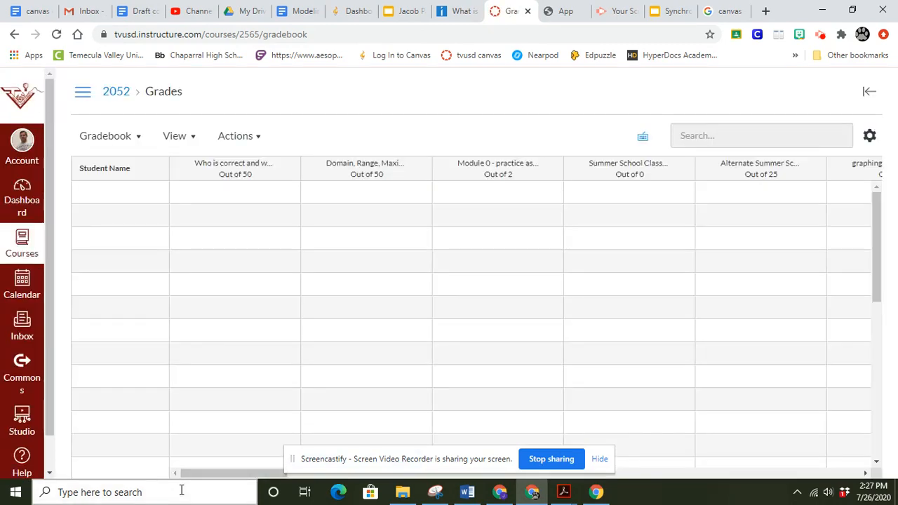
{"action": "left_click_drag", "start_coordinate": [198, 475], "coordinate": [384, 469]}
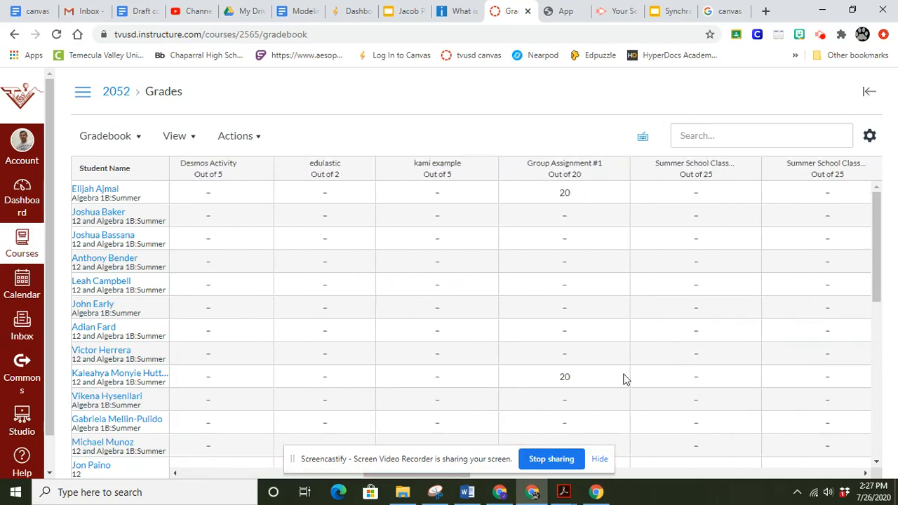